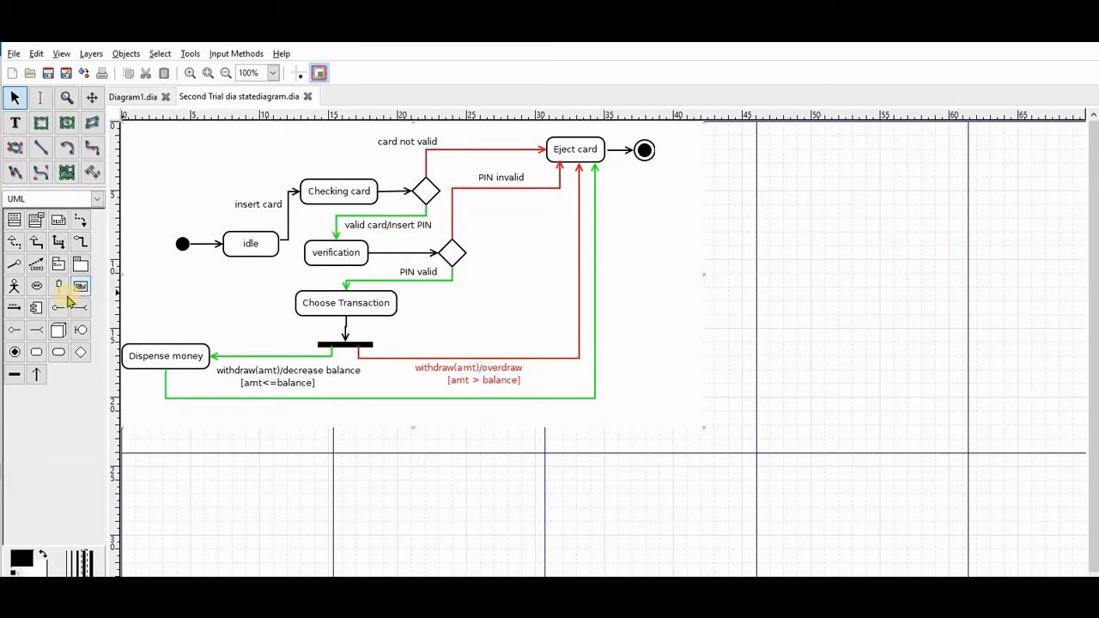
Step: Place a UML initial state on the empty canvas to the right of the existing ATM state diagram
{"action": "left_click", "coordinate": [17, 354]}
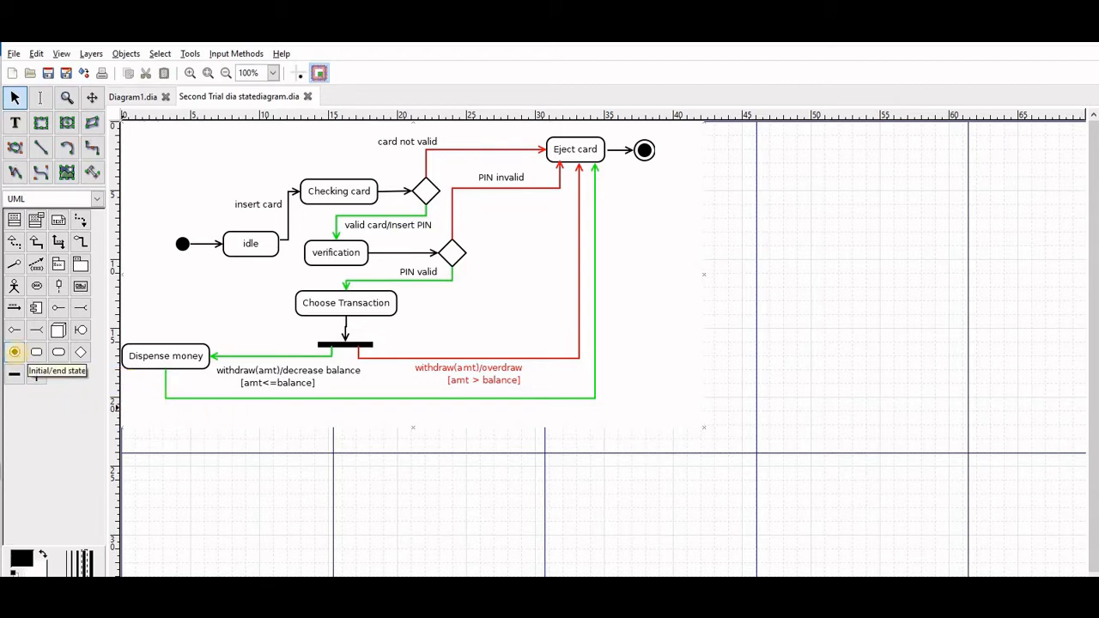
{"action": "left_click", "coordinate": [16, 354]}
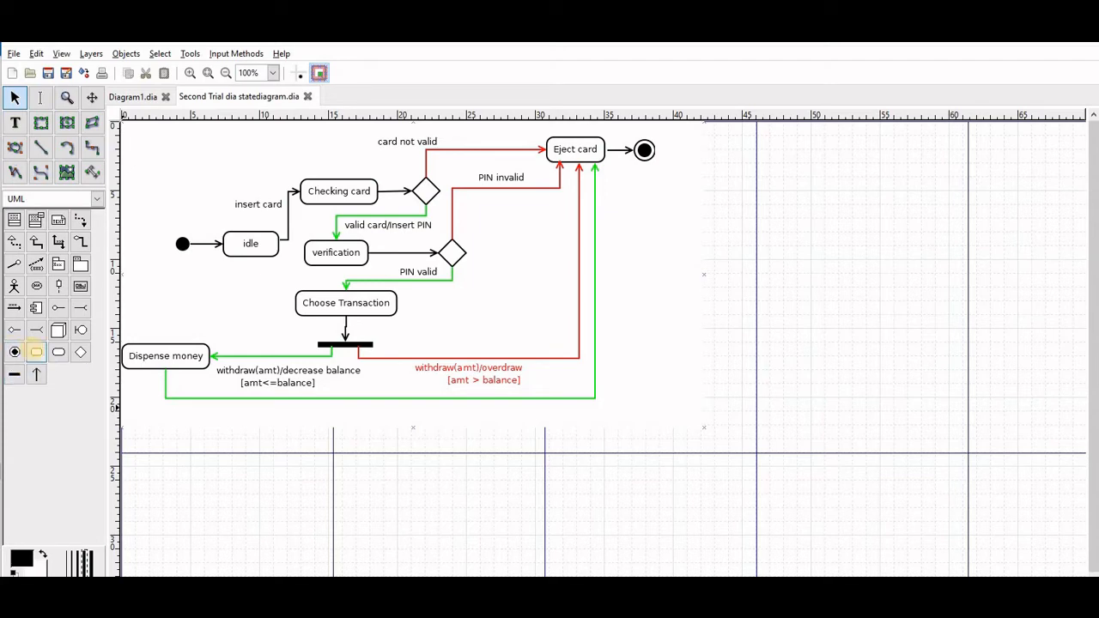
{"action": "left_click", "coordinate": [13, 357]}
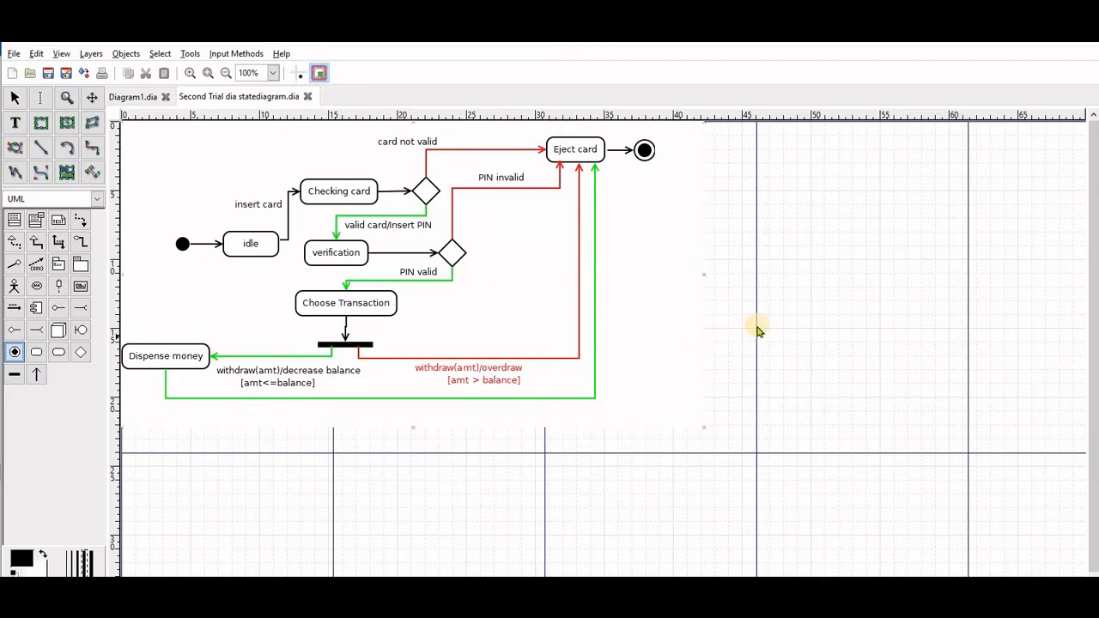
{"action": "left_click", "coordinate": [808, 329]}
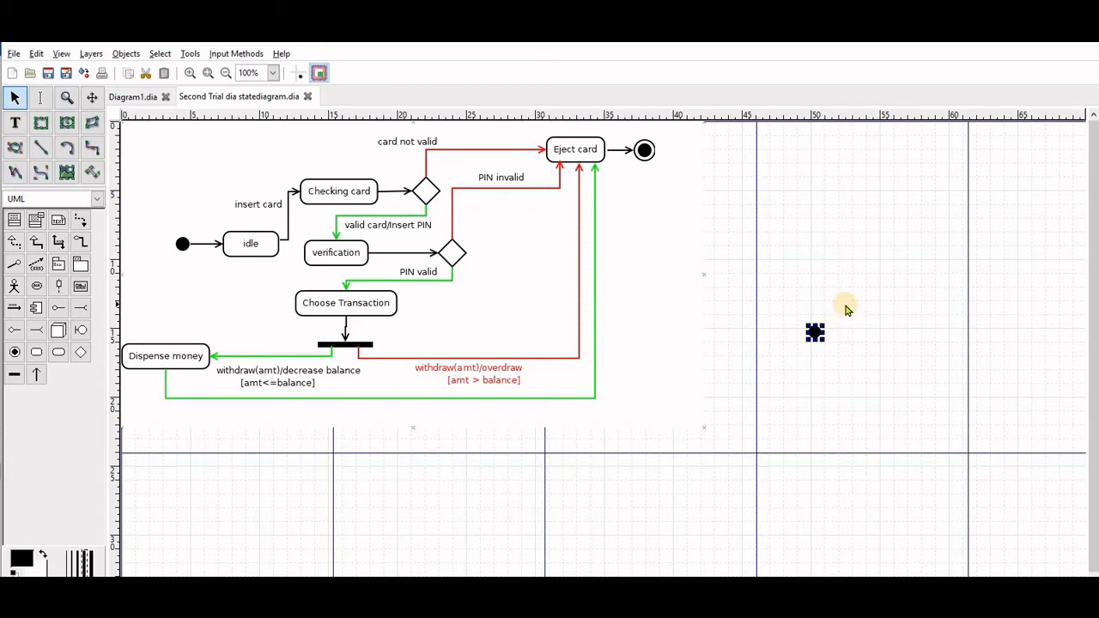
{"action": "left_click", "coordinate": [846, 310]}
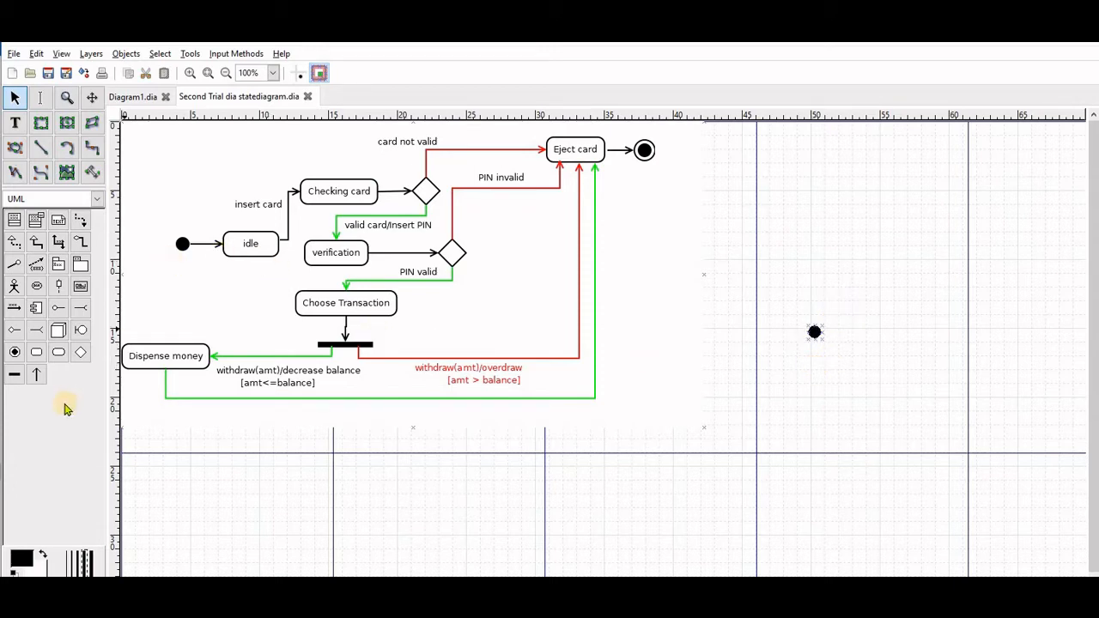
Step: Add a UML transition running rightward from the new initial state as a nearly straight horizontal arrow
{"action": "left_click", "coordinate": [37, 376]}
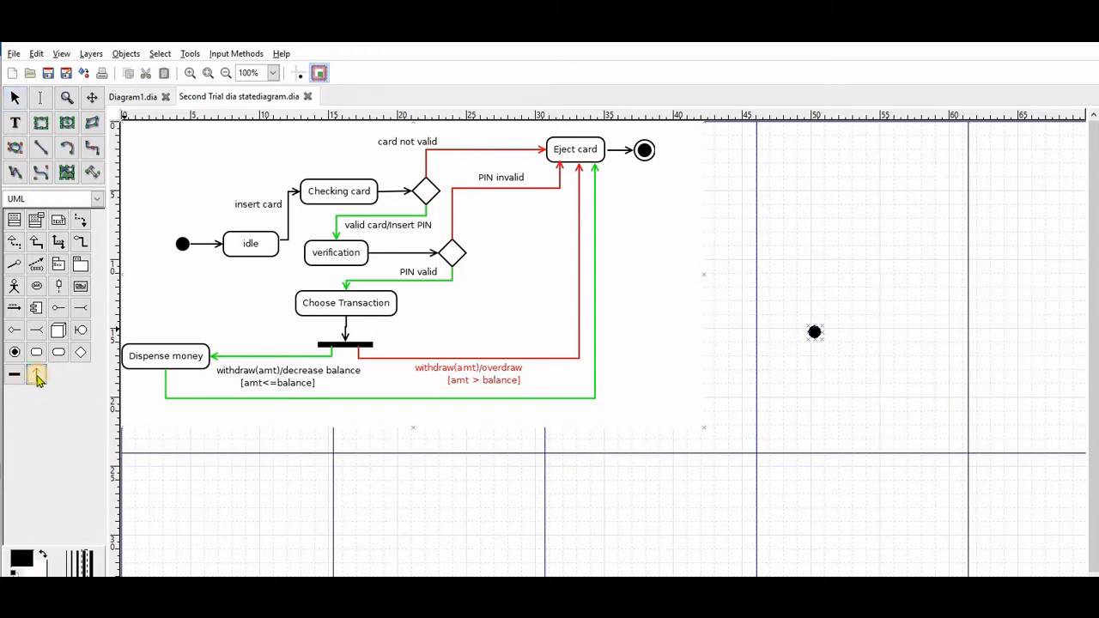
{"action": "left_click_drag", "start_coordinate": [805, 394], "coordinate": [832, 405]}
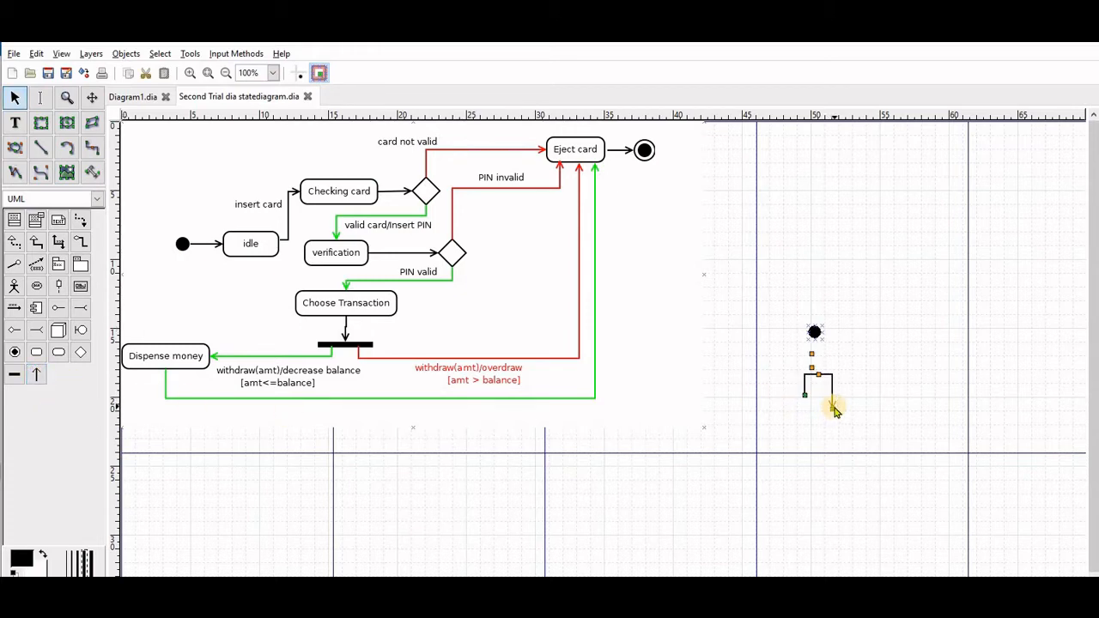
{"action": "left_click_drag", "start_coordinate": [829, 405], "coordinate": [821, 336]}
{"action": "mouse_move", "coordinate": [867, 399]}
{"action": "left_mouse_down"}
{"action": "mouse_move", "coordinate": [915, 332]}
{"action": "mouse_move", "coordinate": [942, 338]}
{"action": "left_mouse_up"}
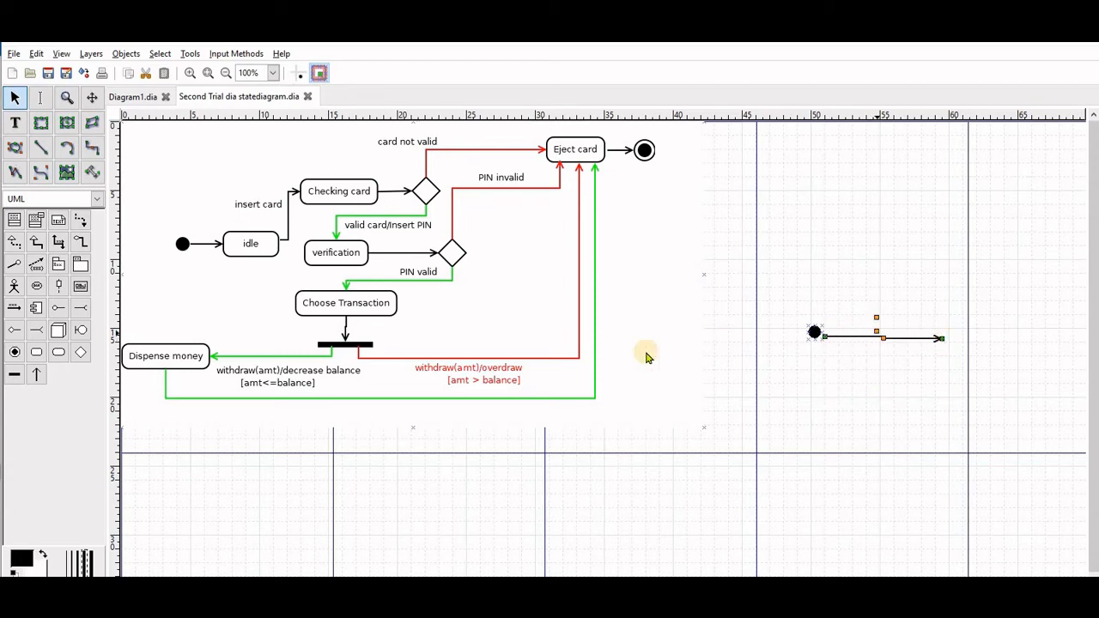
Step: Add a UML state near the transition's arrowhead and label it "idle"
{"action": "left_click", "coordinate": [37, 352]}
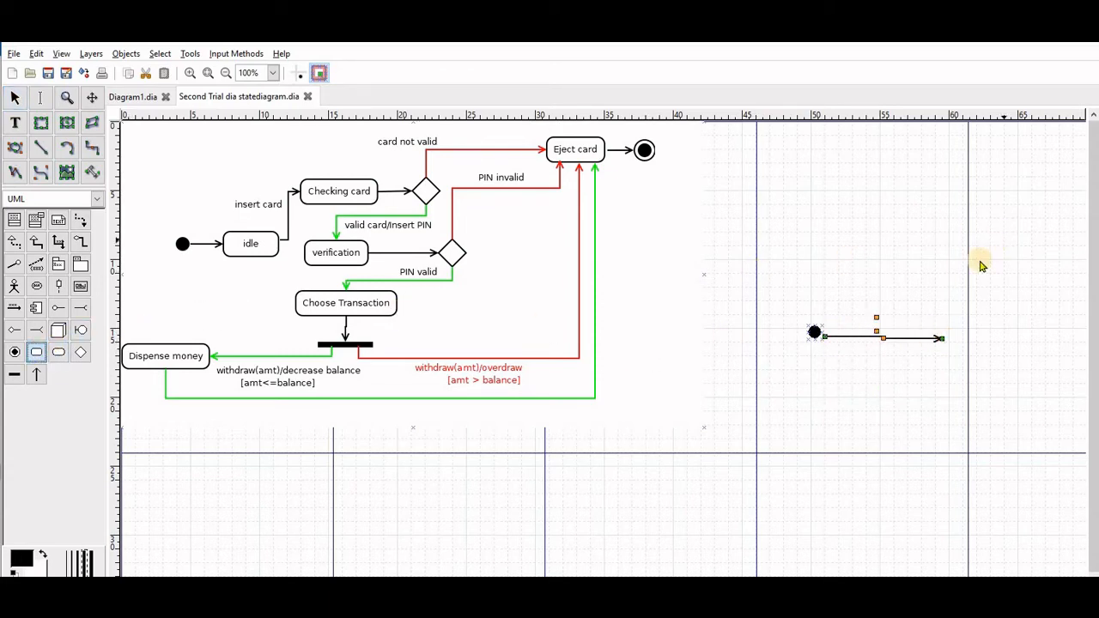
{"action": "left_click", "coordinate": [971, 339]}
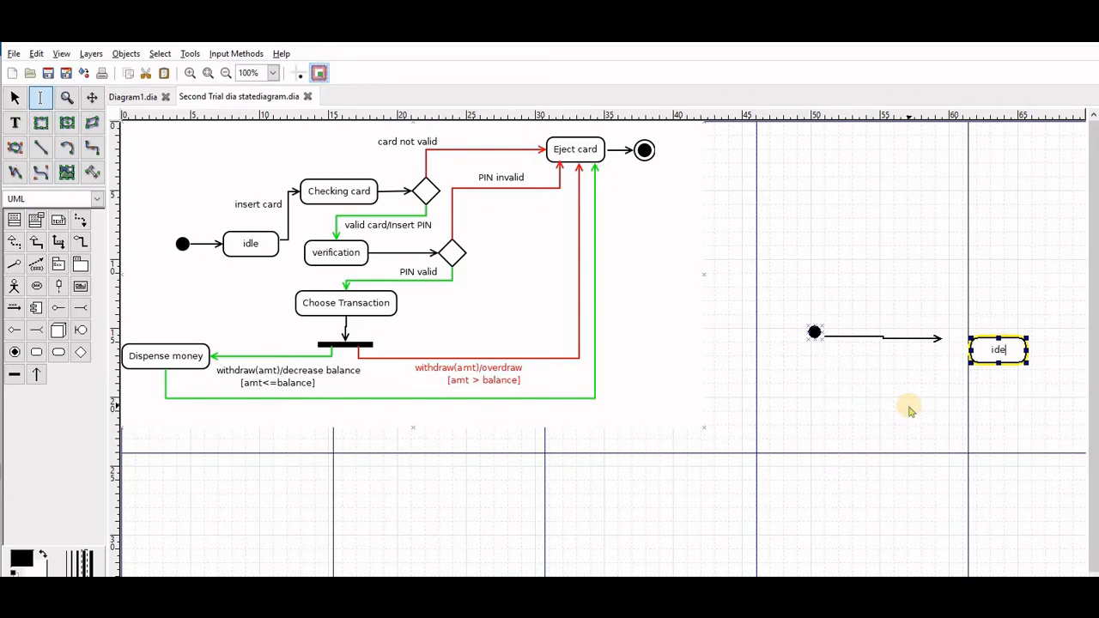
{"action": "type", "text": "e"}
{"action": "left_click", "coordinate": [952, 404]}
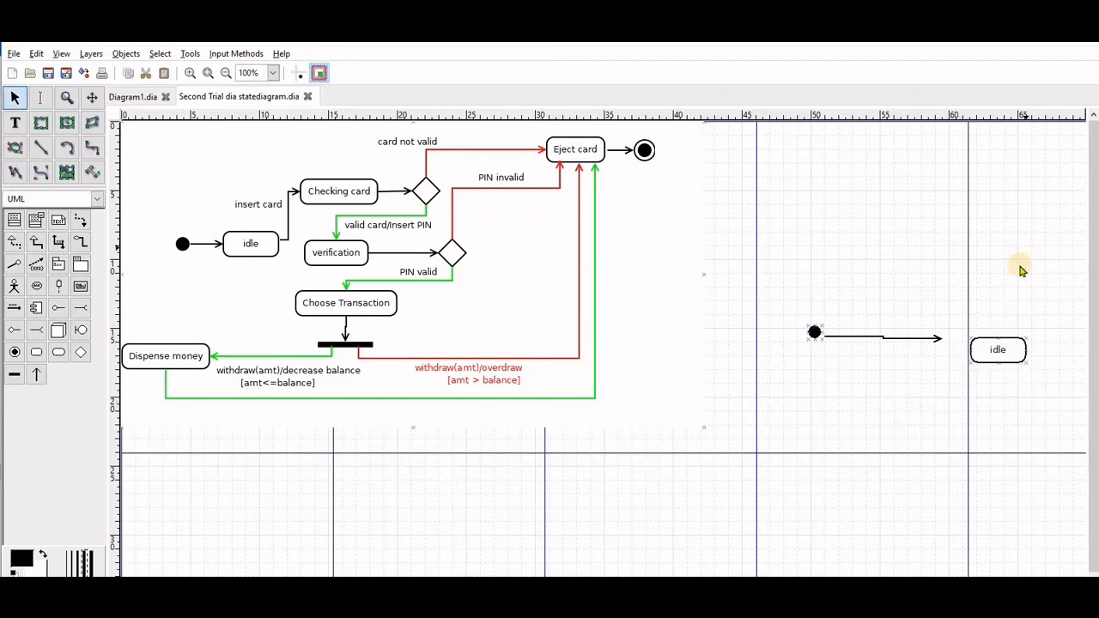
Step: Move the new idle state against the transition's arrowhead, level with the initial state
{"action": "left_click", "coordinate": [982, 357]}
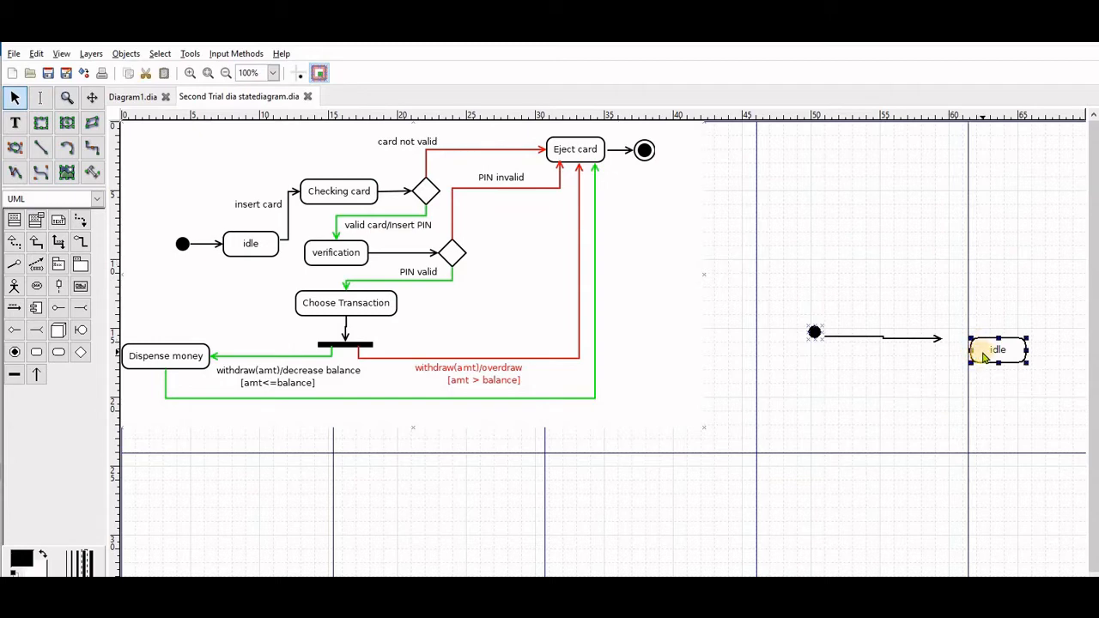
{"action": "left_click_drag", "start_coordinate": [981, 356], "coordinate": [945, 334]}
{"action": "left_click", "coordinate": [928, 338]}
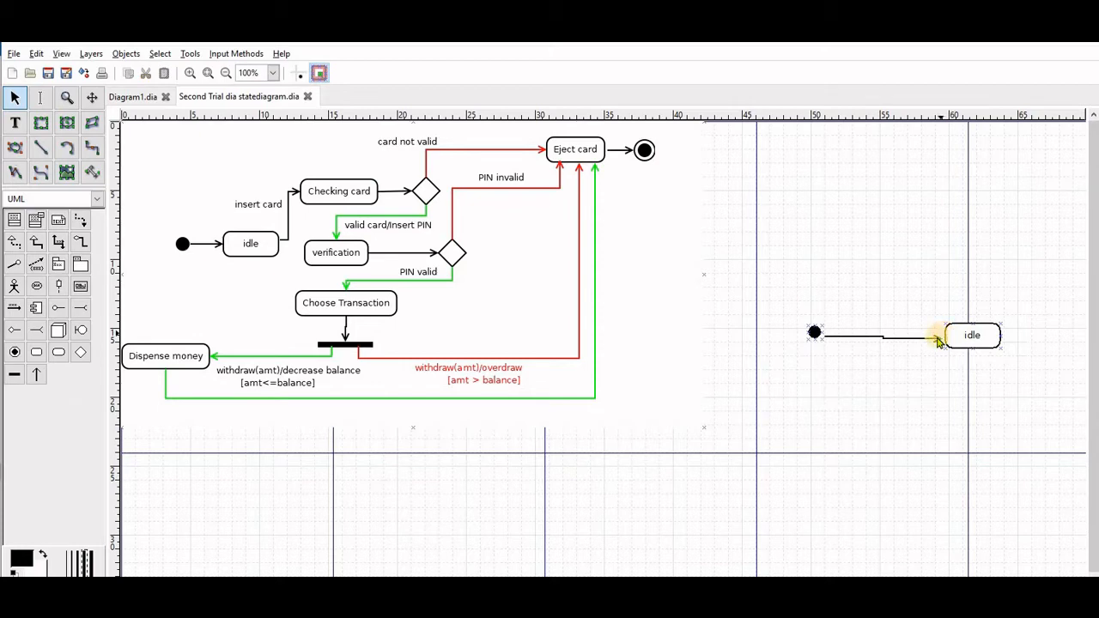
{"action": "left_click", "coordinate": [936, 340]}
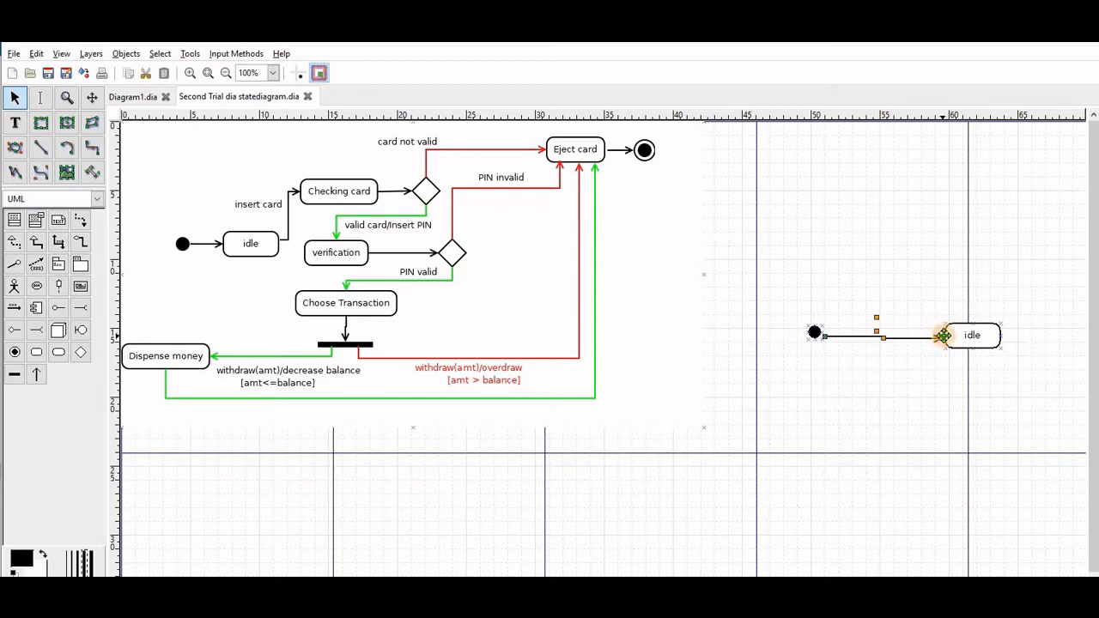
{"action": "double_click", "coordinate": [944, 327]}
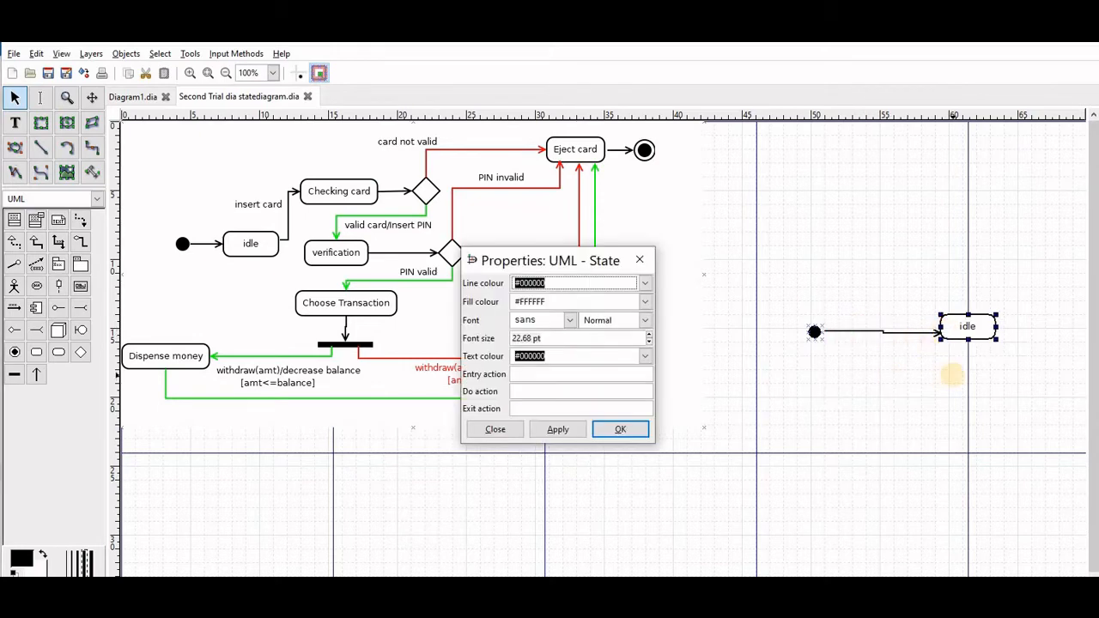
{"action": "left_click", "coordinate": [621, 434]}
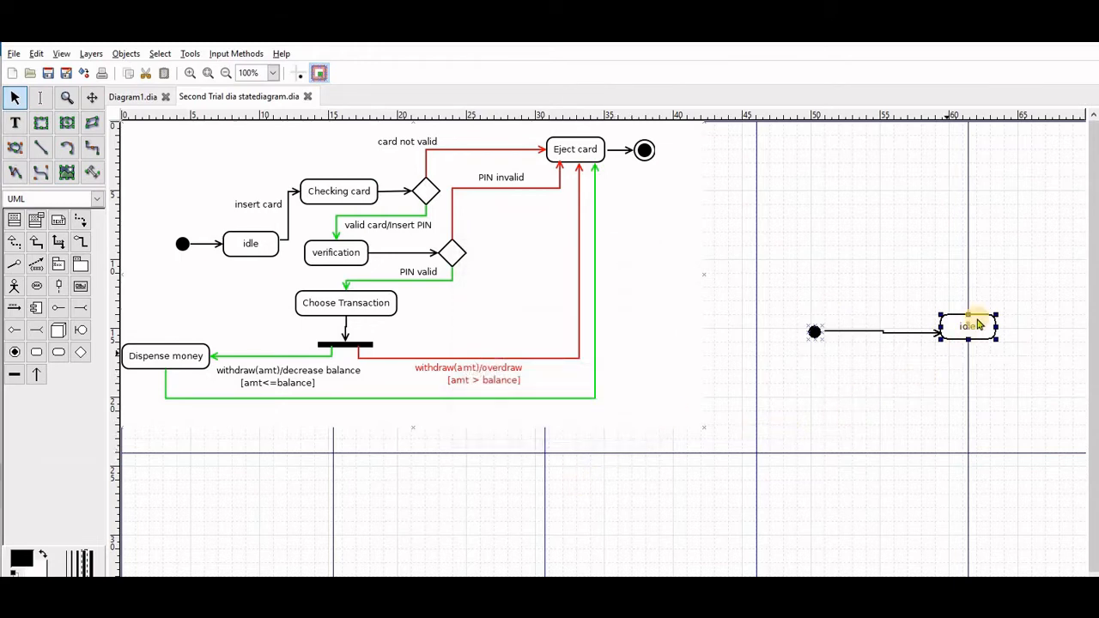
{"action": "left_click_drag", "start_coordinate": [945, 321], "coordinate": [947, 321]}
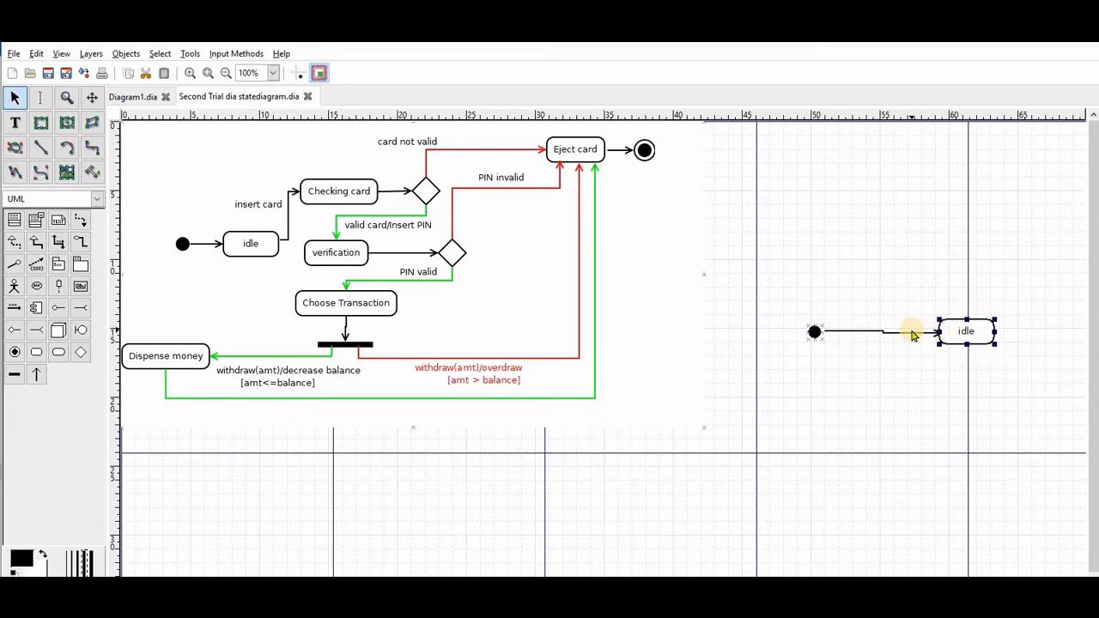
{"action": "left_click", "coordinate": [911, 331]}
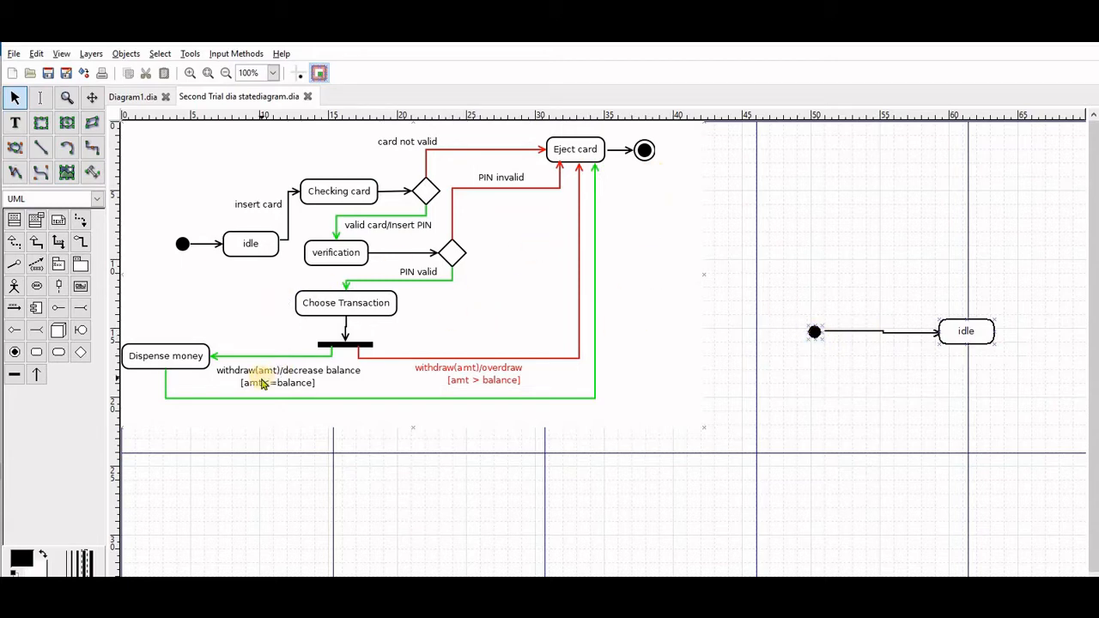
Step: Add another initial/end state, set Is final to Yes, and position it above the new idle state
{"action": "left_click", "coordinate": [14, 353]}
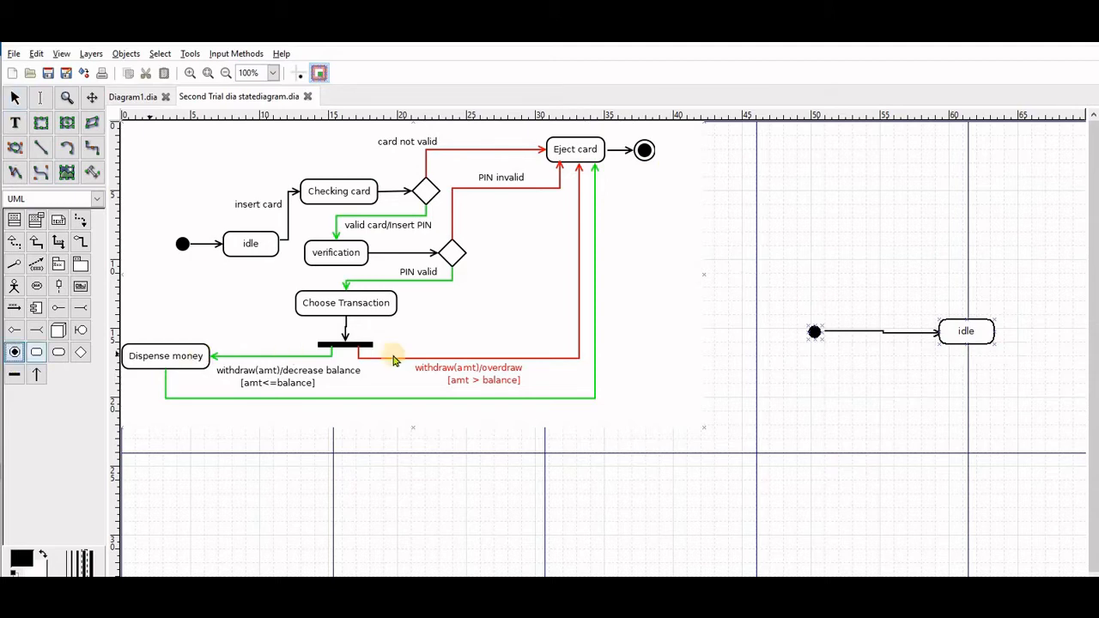
{"action": "double_click", "coordinate": [840, 266]}
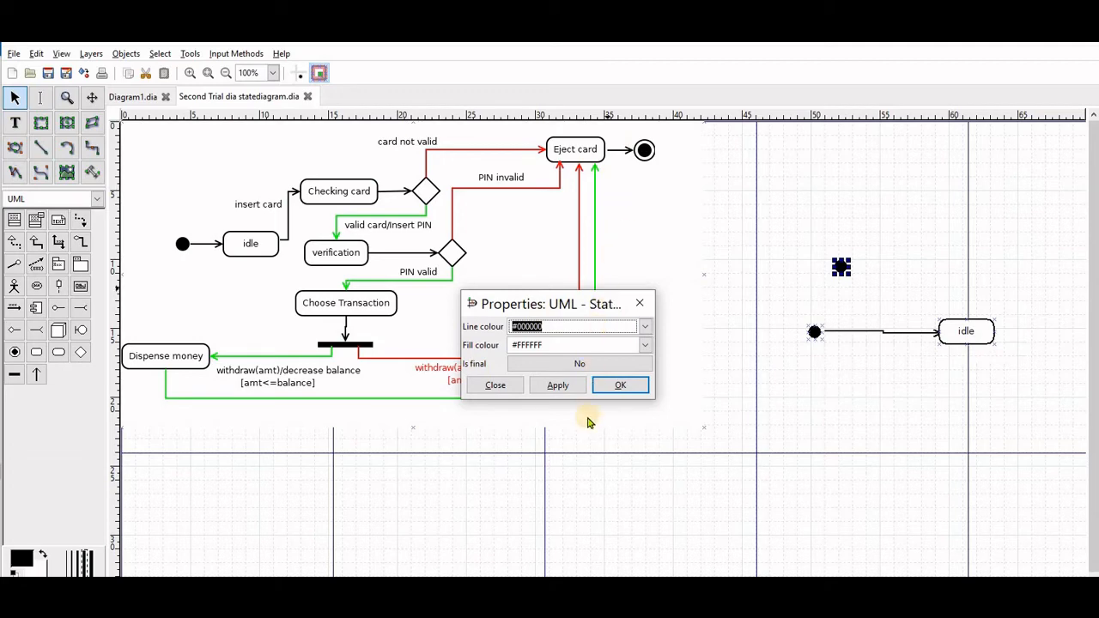
{"action": "left_click", "coordinate": [558, 388]}
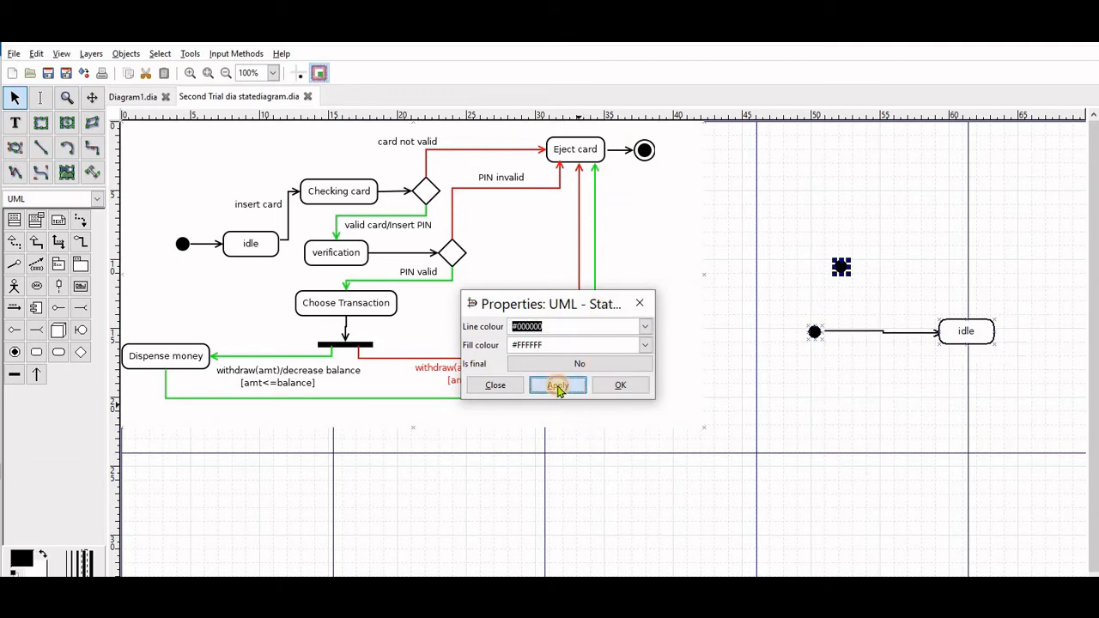
{"action": "left_click", "coordinate": [588, 366]}
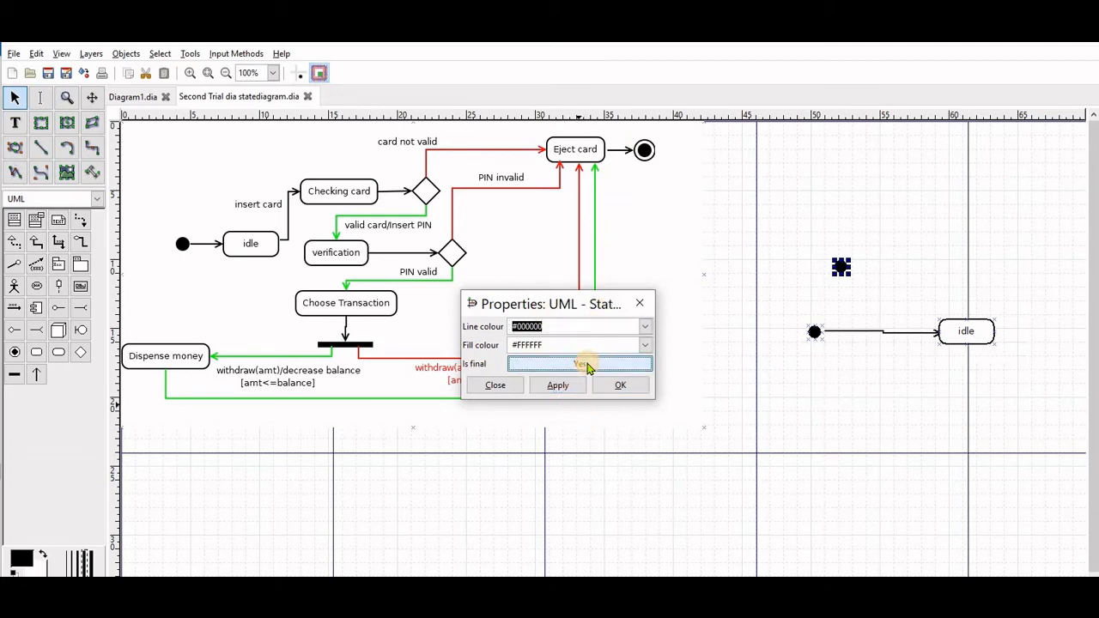
{"action": "left_click", "coordinate": [581, 368]}
{"action": "left_click", "coordinate": [554, 387]}
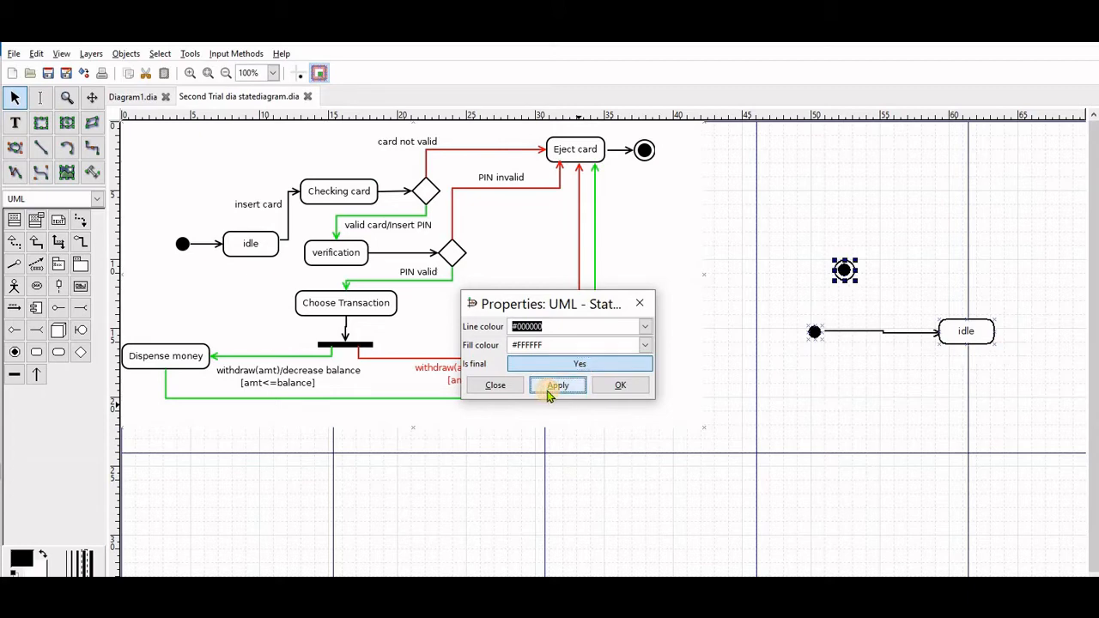
{"action": "left_click", "coordinate": [613, 387]}
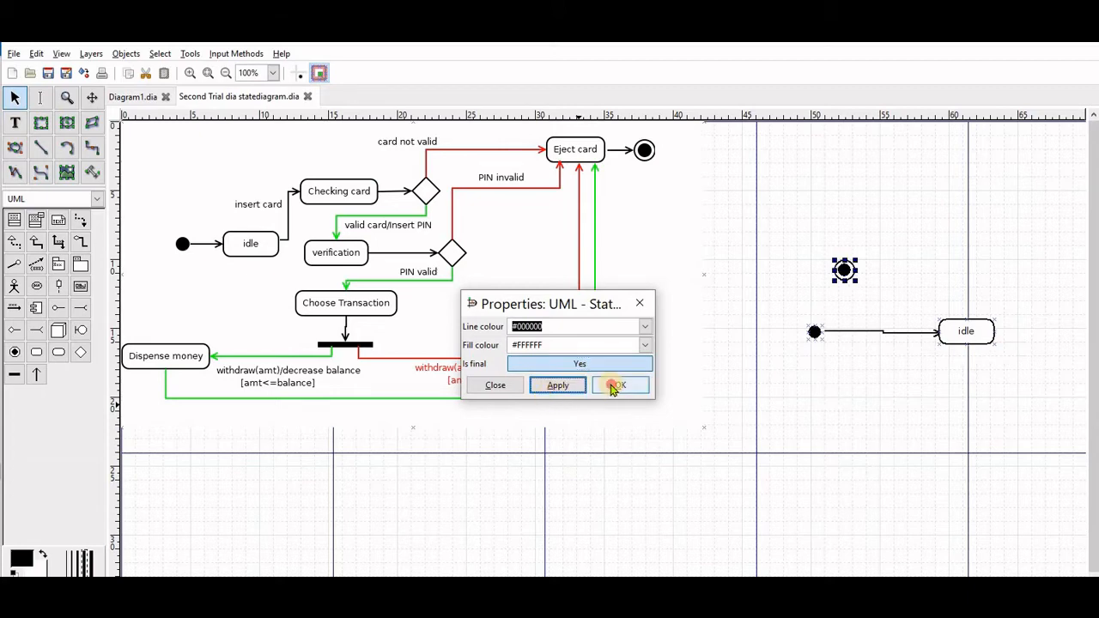
{"action": "left_click", "coordinate": [843, 272]}
{"action": "left_click_drag", "start_coordinate": [827, 262], "coordinate": [948, 225]}
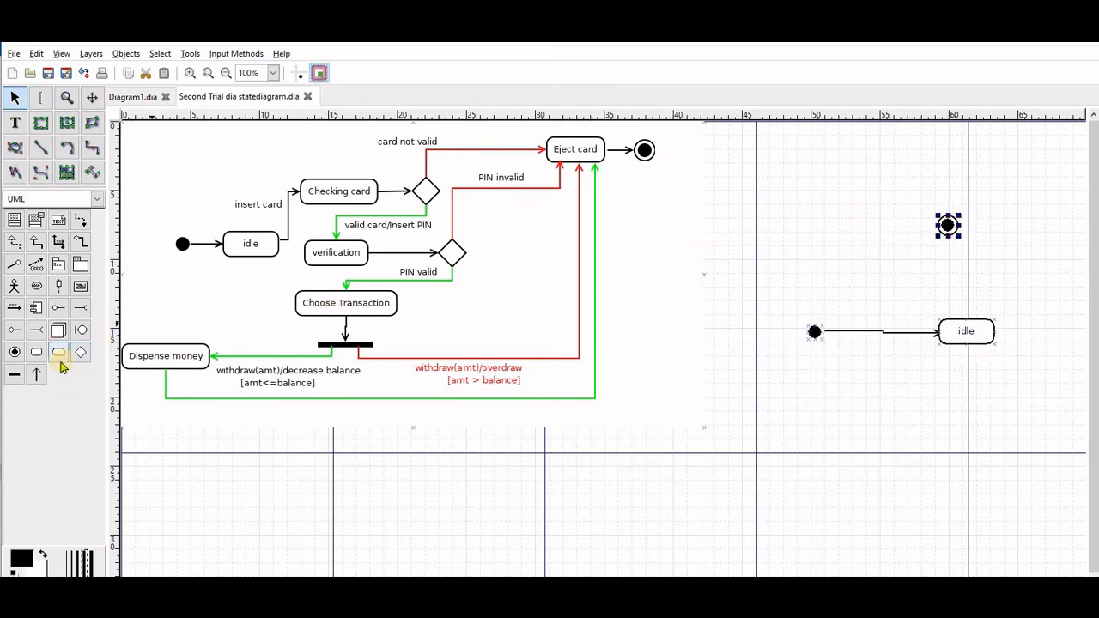
Step: Add a UML transition from the top of the new idle state to the final state above it
{"action": "left_click", "coordinate": [36, 375]}
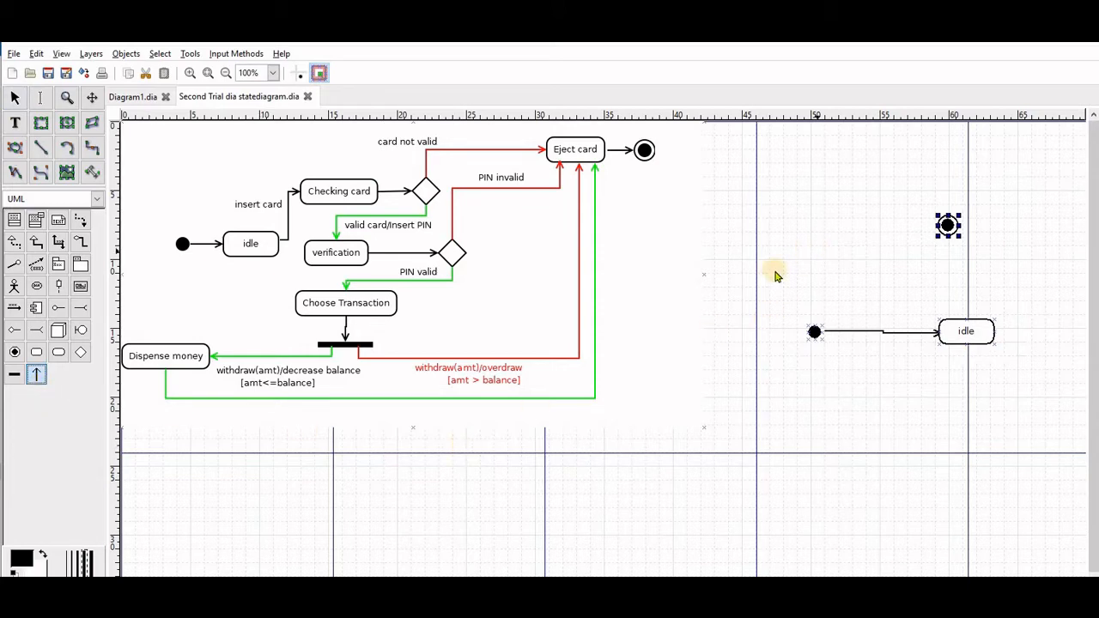
{"action": "left_click_drag", "start_coordinate": [790, 257], "coordinate": [813, 263]}
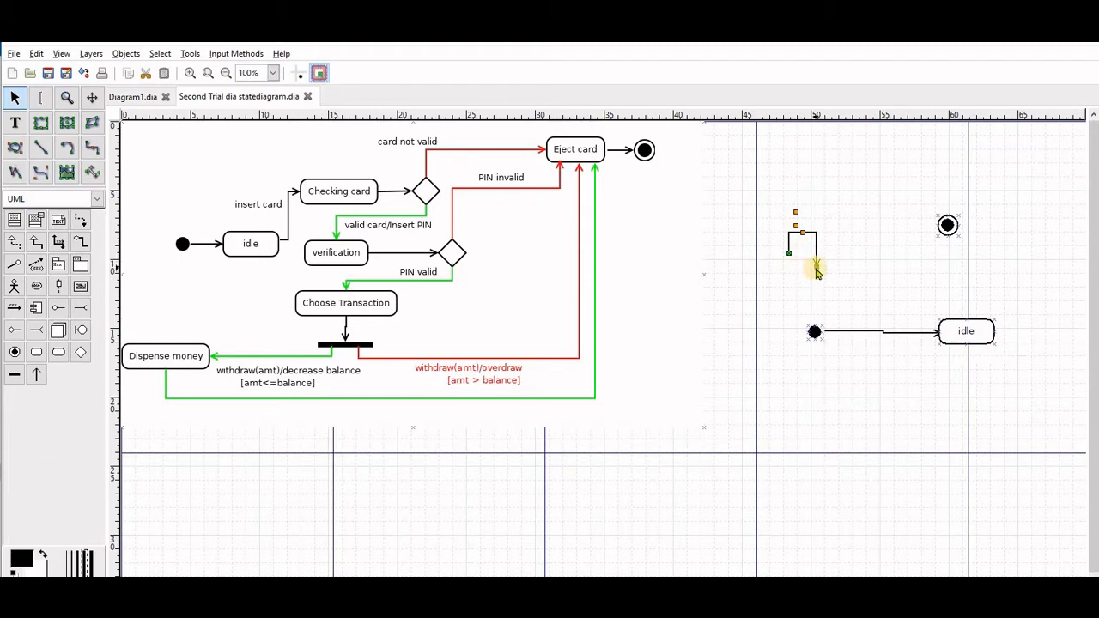
{"action": "left_click_drag", "start_coordinate": [815, 267], "coordinate": [935, 230]}
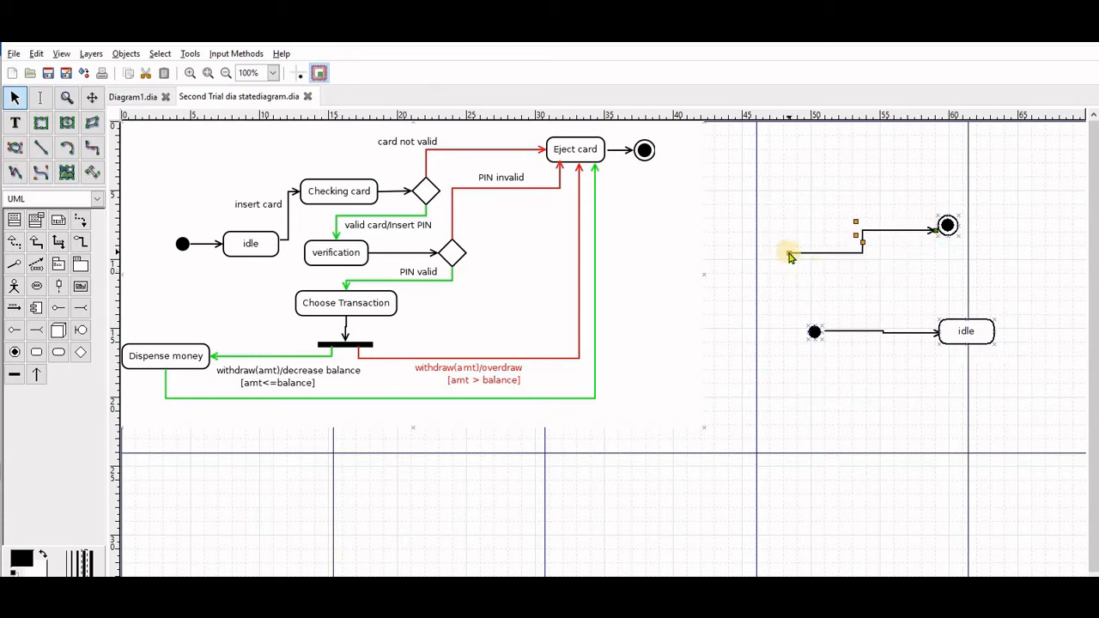
{"action": "left_click_drag", "start_coordinate": [791, 256], "coordinate": [962, 331]}
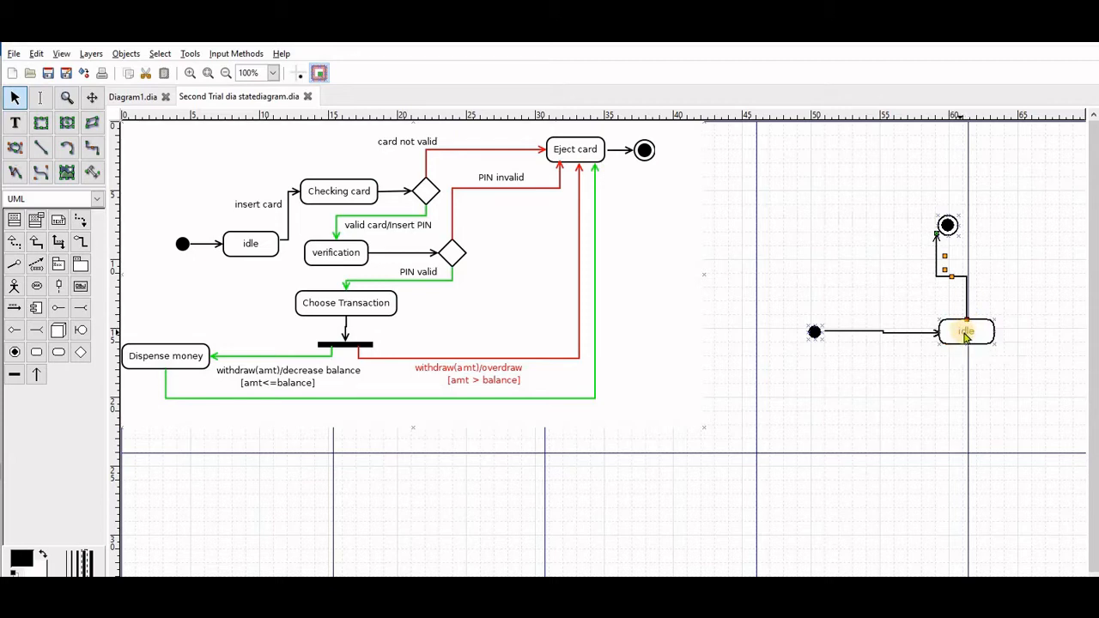
Step: Shift the new idle state slightly to the right, keeping its transitions in place
{"action": "left_click", "coordinate": [951, 336]}
{"action": "mouse_move", "coordinate": [952, 331]}
{"action": "left_mouse_down"}
{"action": "mouse_move", "coordinate": [994, 281]}
{"action": "mouse_move", "coordinate": [971, 444]}
{"action": "mouse_move", "coordinate": [1008, 340]}
{"action": "mouse_move", "coordinate": [1003, 305]}
{"action": "mouse_move", "coordinate": [954, 323]}
{"action": "mouse_move", "coordinate": [969, 324]}
{"action": "mouse_move", "coordinate": [960, 330]}
{"action": "mouse_move", "coordinate": [992, 297]}
{"action": "mouse_move", "coordinate": [1016, 206]}
{"action": "mouse_move", "coordinate": [843, 268]}
{"action": "mouse_move", "coordinate": [976, 296]}
{"action": "mouse_move", "coordinate": [1014, 353]}
{"action": "mouse_move", "coordinate": [956, 326]}
{"action": "left_mouse_up"}
{"action": "left_click", "coordinate": [971, 363]}
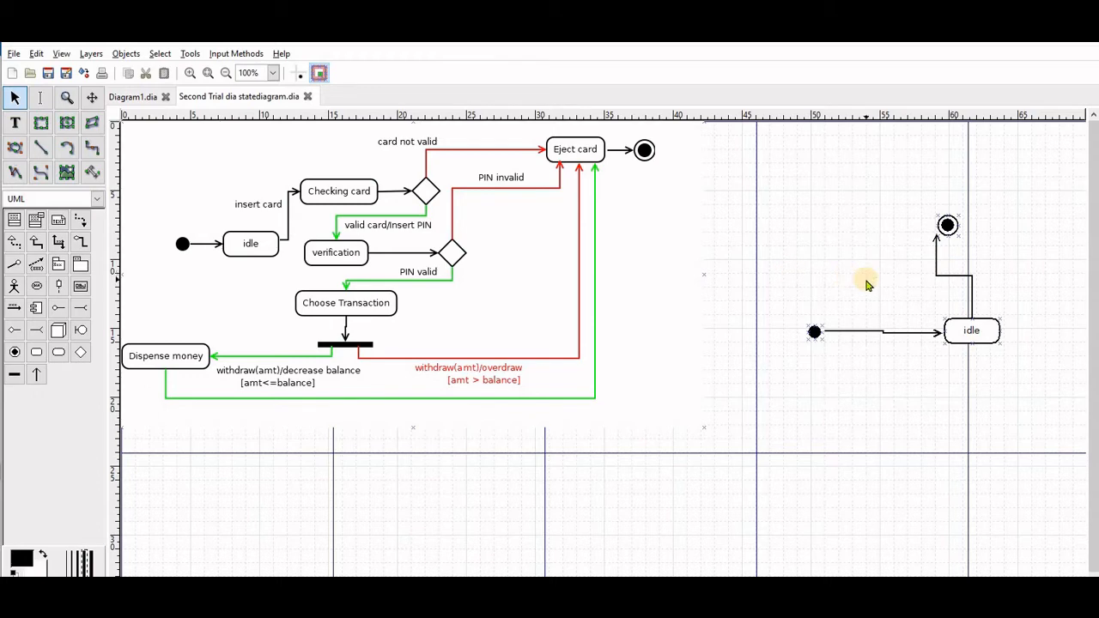
Step: Add a vertical UML transition below the new idle state, pointing up into its bottom edge
{"action": "left_click", "coordinate": [36, 375]}
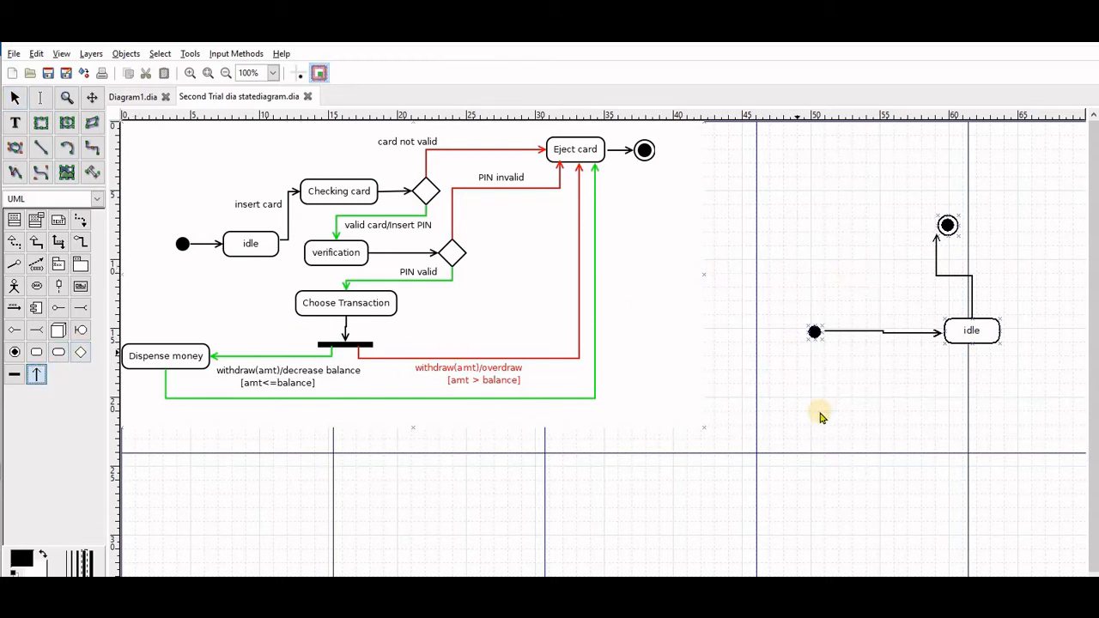
{"action": "left_click_drag", "start_coordinate": [824, 422], "coordinate": [852, 436]}
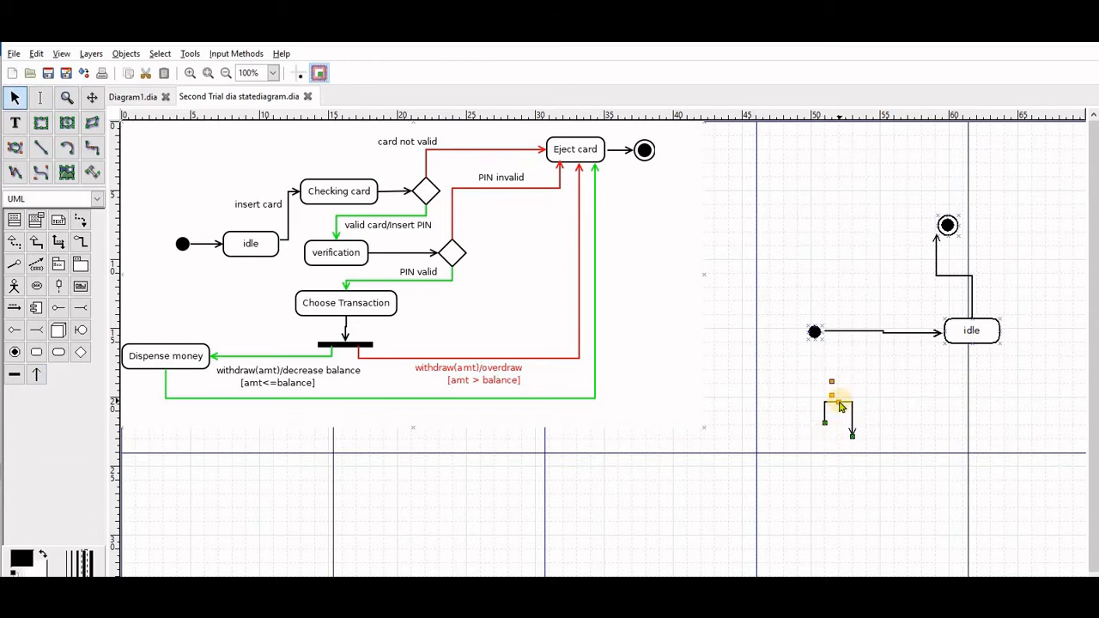
{"action": "left_click_drag", "start_coordinate": [837, 400], "coordinate": [967, 346]}
{"action": "left_click_drag", "start_coordinate": [824, 420], "coordinate": [964, 438]}
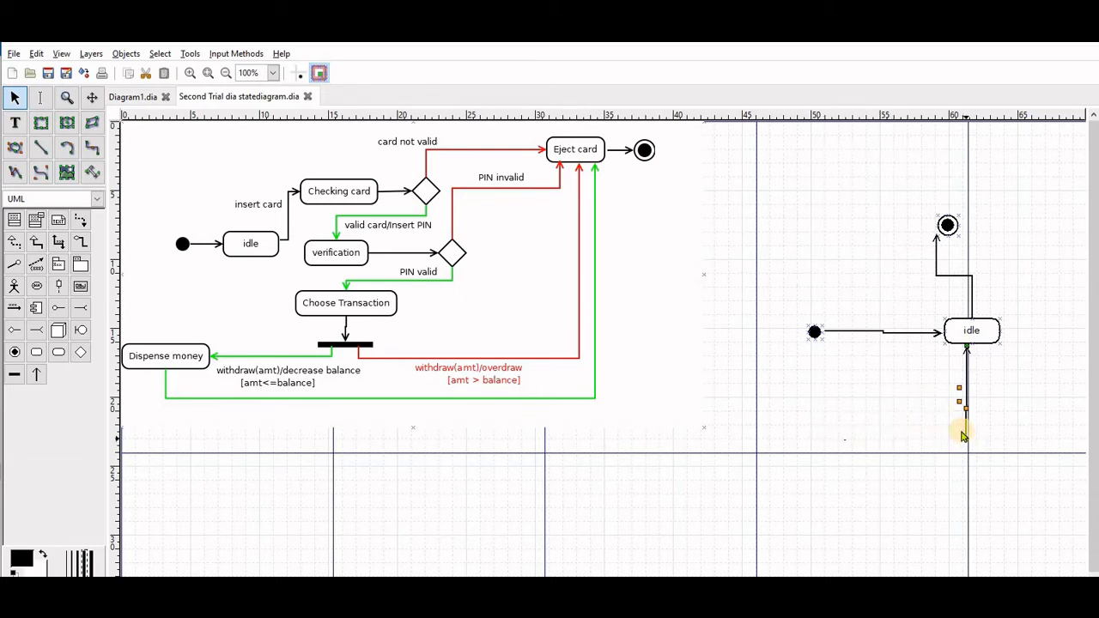
Step: Set the lower transition's trigger to withdraw(amt), action to decrease balance and guard to amt <= balance
{"action": "double_click", "coordinate": [965, 367]}
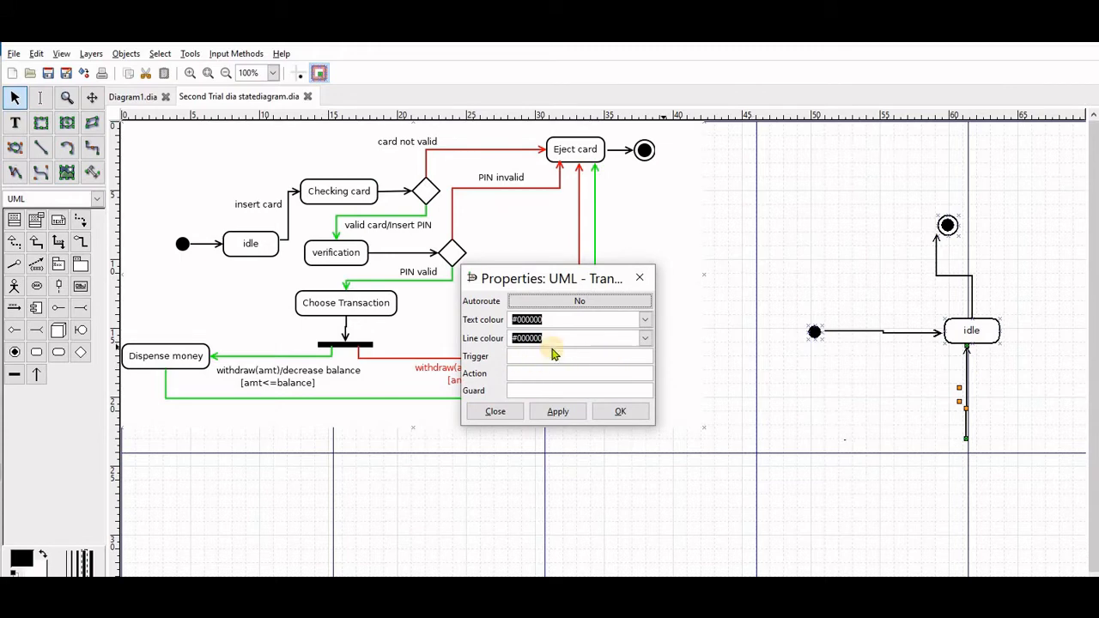
{"action": "left_click_drag", "start_coordinate": [624, 277], "coordinate": [783, 353]}
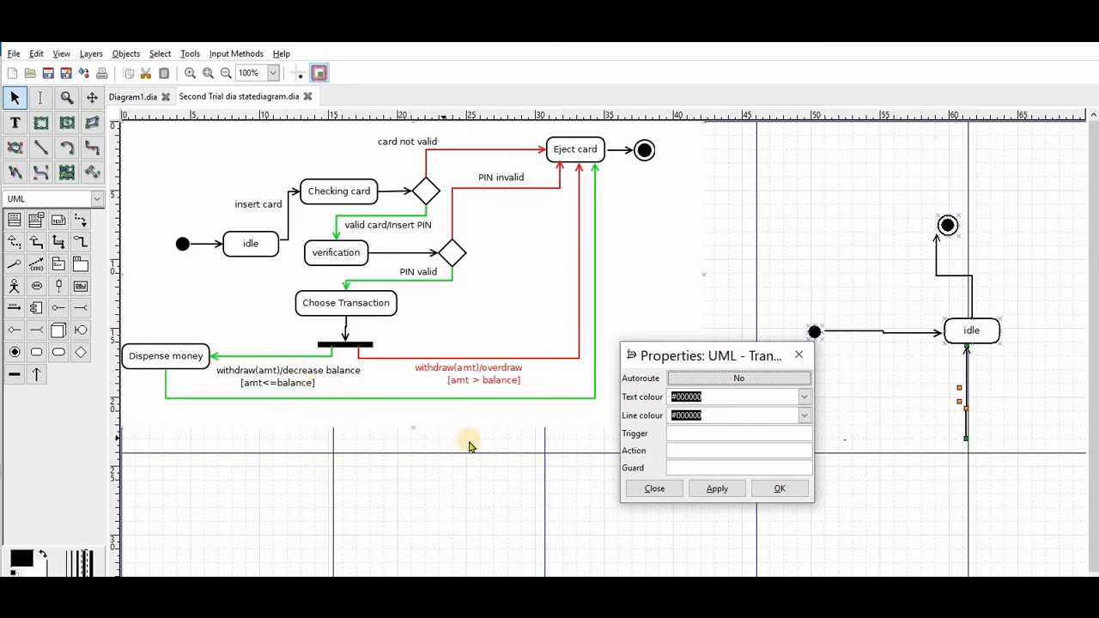
{"action": "left_click", "coordinate": [673, 435]}
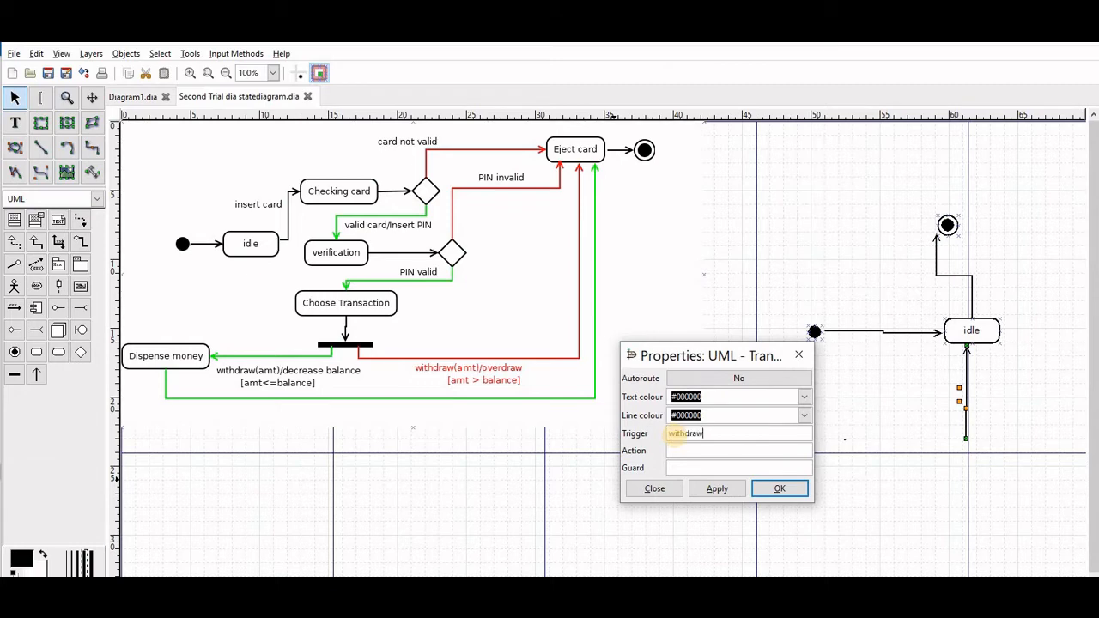
{"action": "type", "text": "withdraw(amt)"}
{"action": "left_click", "coordinate": [672, 451]}
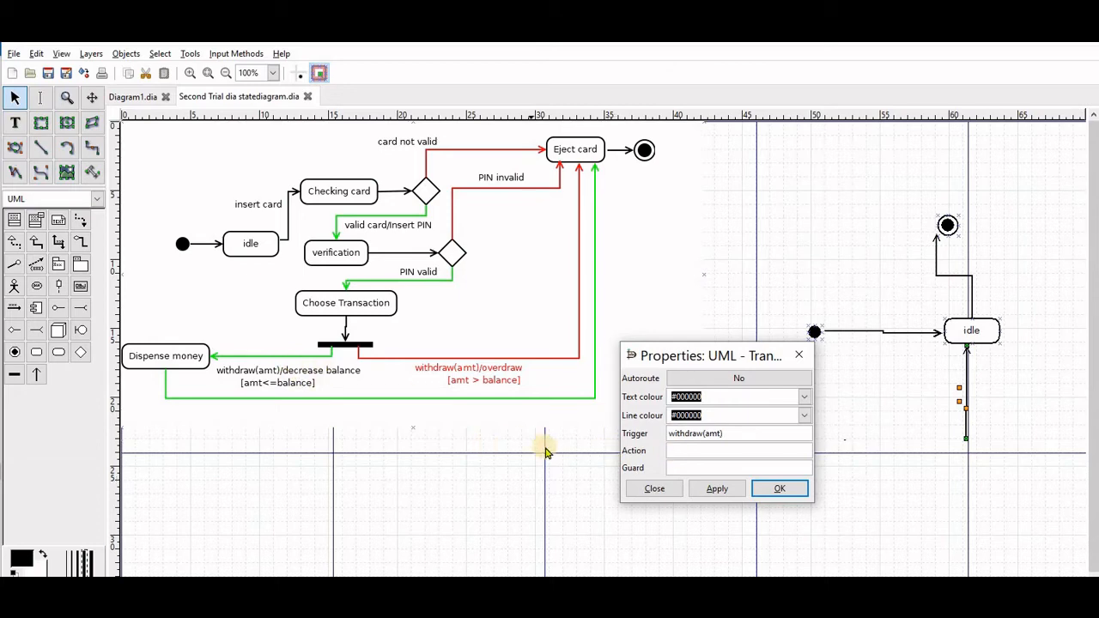
{"action": "type", "text": "decrease balance"}
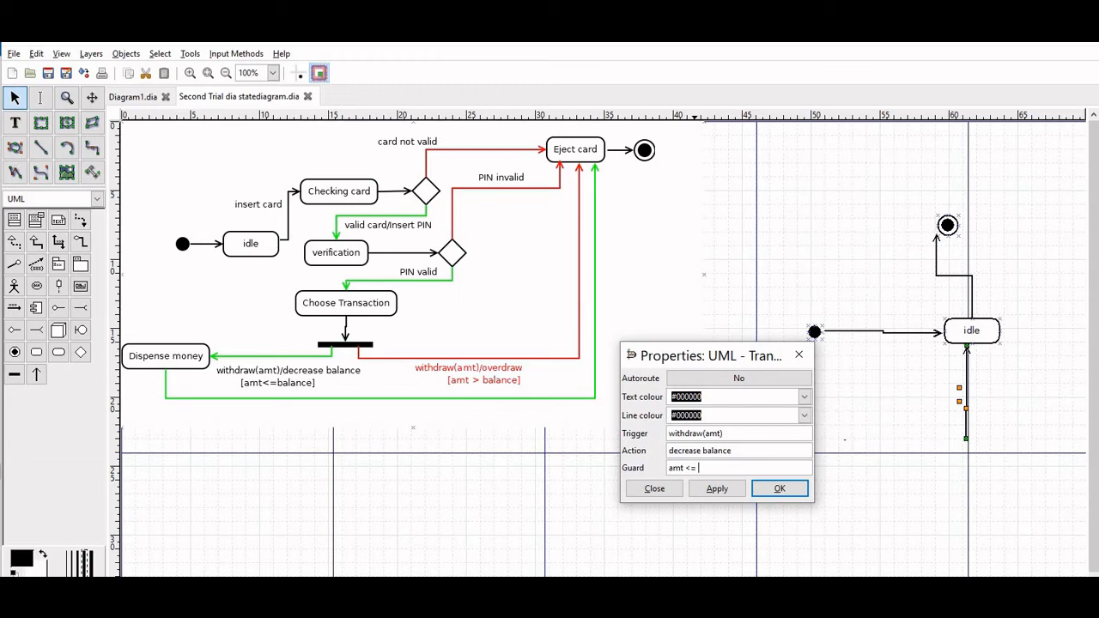
{"action": "type", "text": "e"}
{"action": "left_click", "coordinate": [714, 488]}
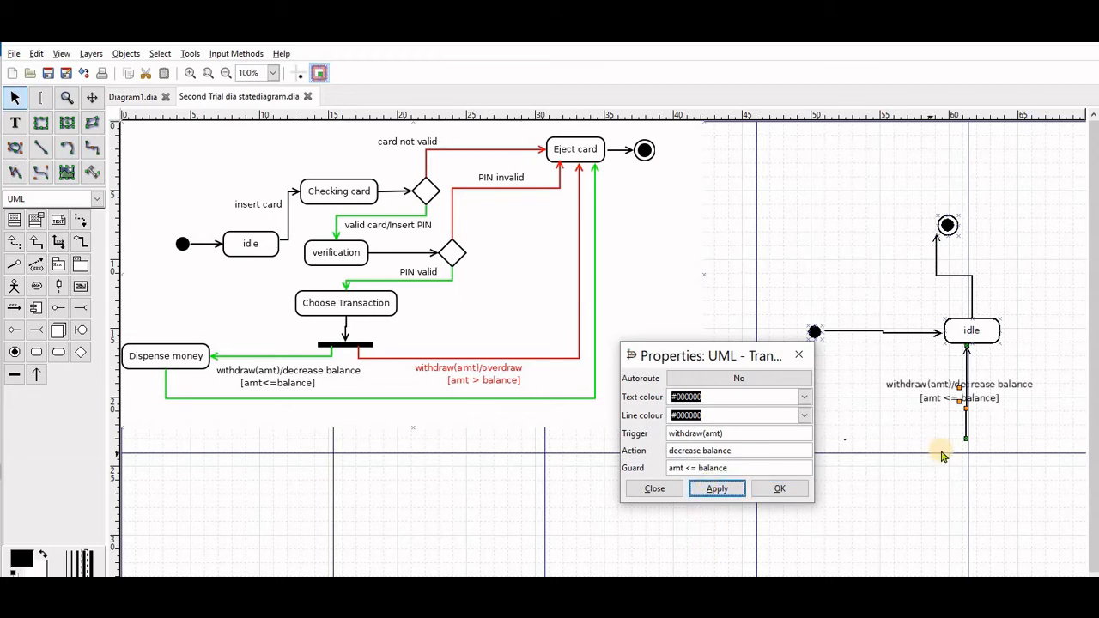
{"action": "left_click", "coordinate": [764, 490]}
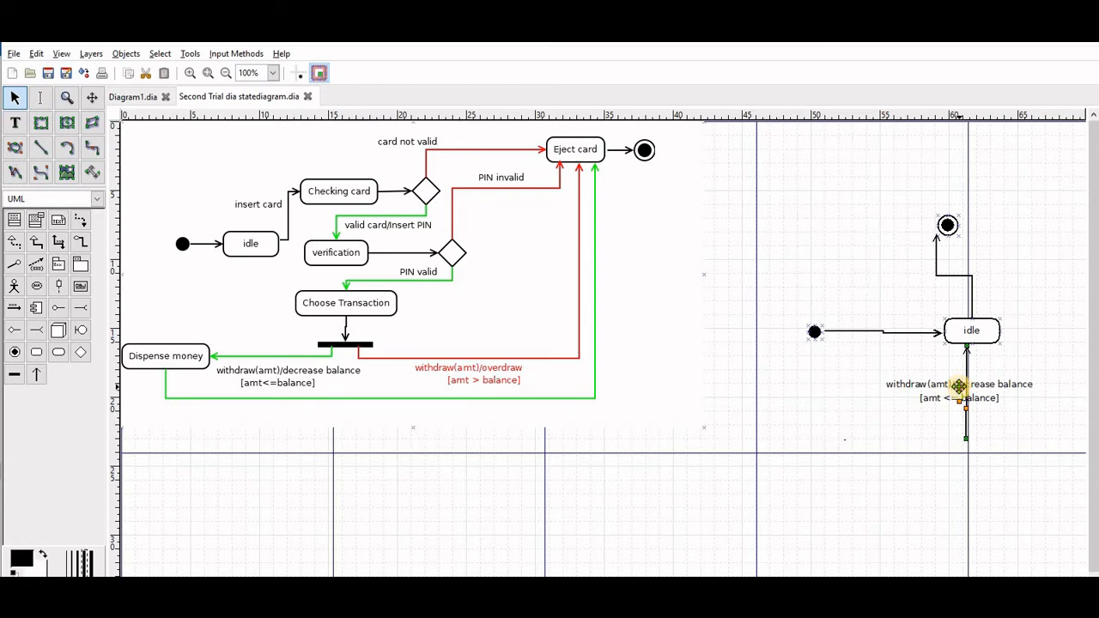
Step: Reposition the transition's labels, placing the guard to the right of the arrow and the trigger/action text below it
{"action": "left_click_drag", "start_coordinate": [958, 387], "coordinate": [720, 251]}
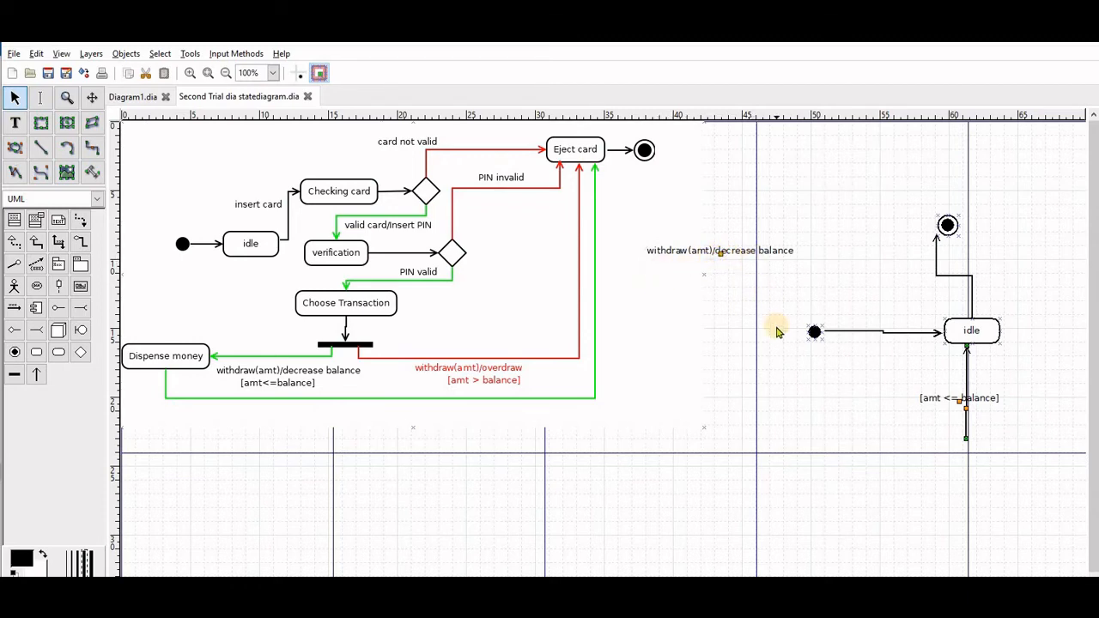
{"action": "left_click_drag", "start_coordinate": [960, 404], "coordinate": [702, 285]}
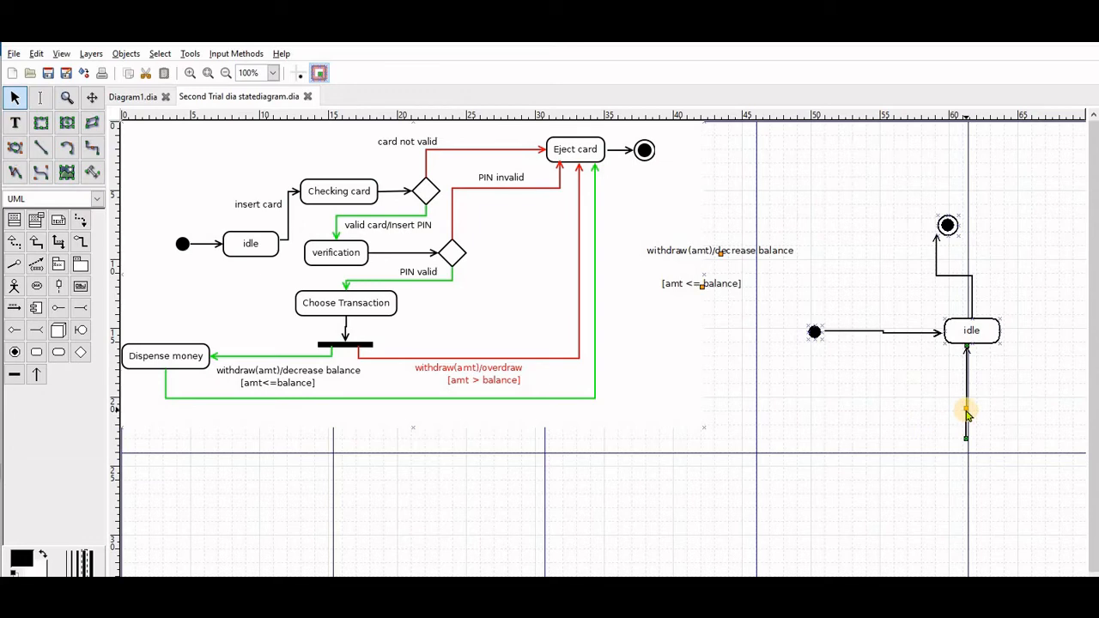
{"action": "mouse_move", "coordinate": [966, 409]}
{"action": "left_mouse_down"}
{"action": "mouse_move", "coordinate": [944, 407]}
{"action": "mouse_move", "coordinate": [965, 392]}
{"action": "left_mouse_up"}
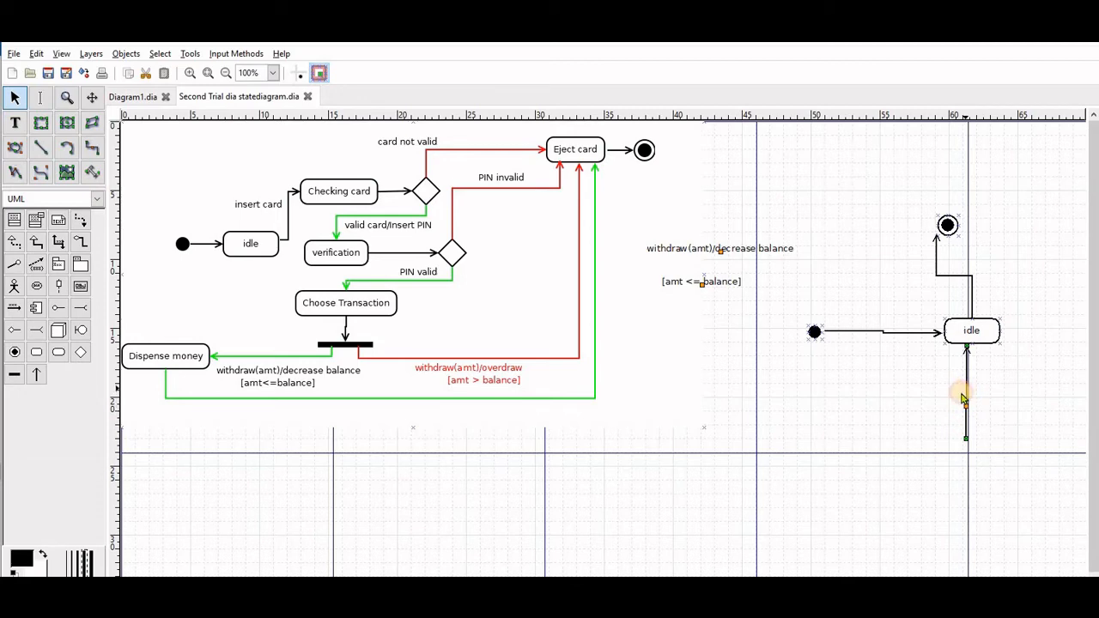
{"action": "left_click_drag", "start_coordinate": [964, 404], "coordinate": [977, 403]}
{"action": "left_click_drag", "start_coordinate": [701, 282], "coordinate": [1016, 416]}
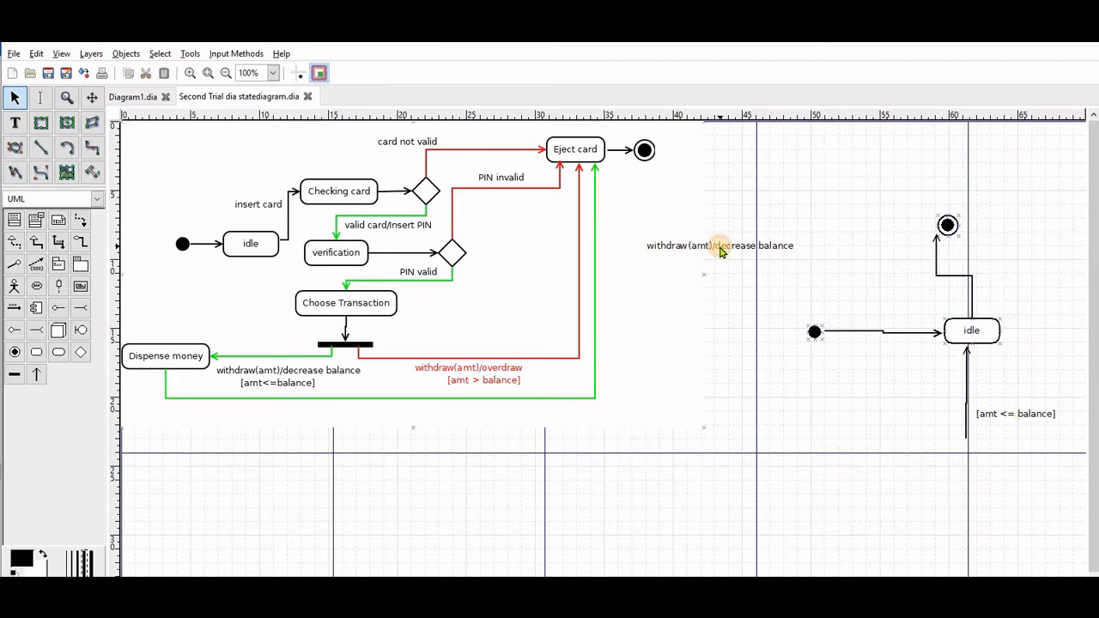
{"action": "left_click", "coordinate": [967, 383]}
{"action": "left_click_drag", "start_coordinate": [719, 246], "coordinate": [1004, 462]}
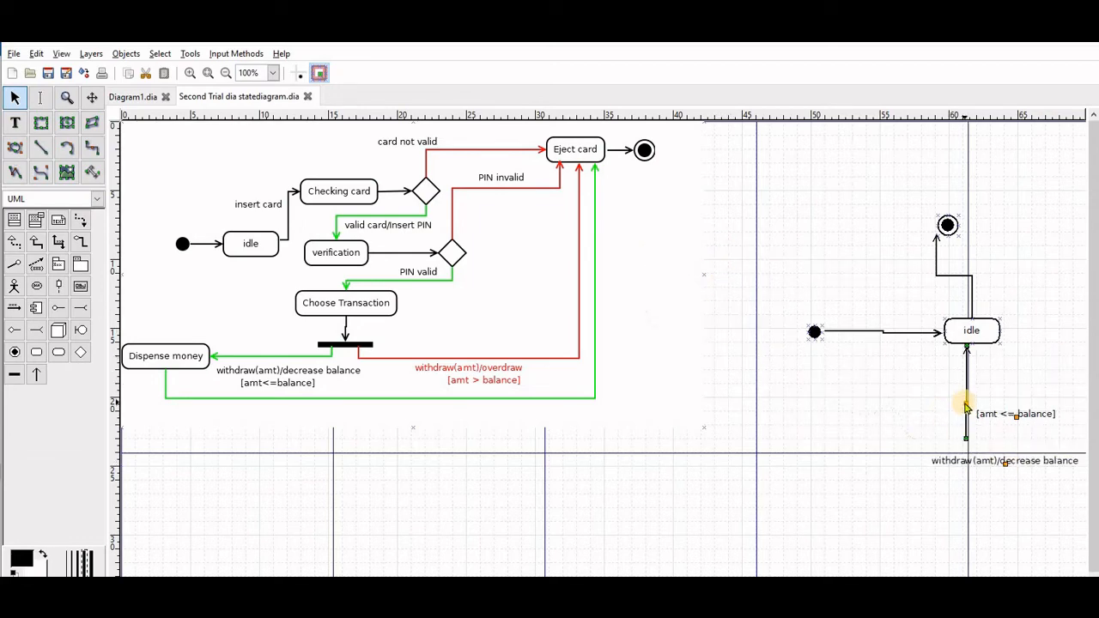
Step: Reroute the transition below the idle state into an elbow starting below the initial state, and raise its horizontal segment
{"action": "mouse_move", "coordinate": [964, 400]}
{"action": "left_mouse_down"}
{"action": "mouse_move", "coordinate": [947, 400]}
{"action": "mouse_move", "coordinate": [962, 404]}
{"action": "left_mouse_up"}
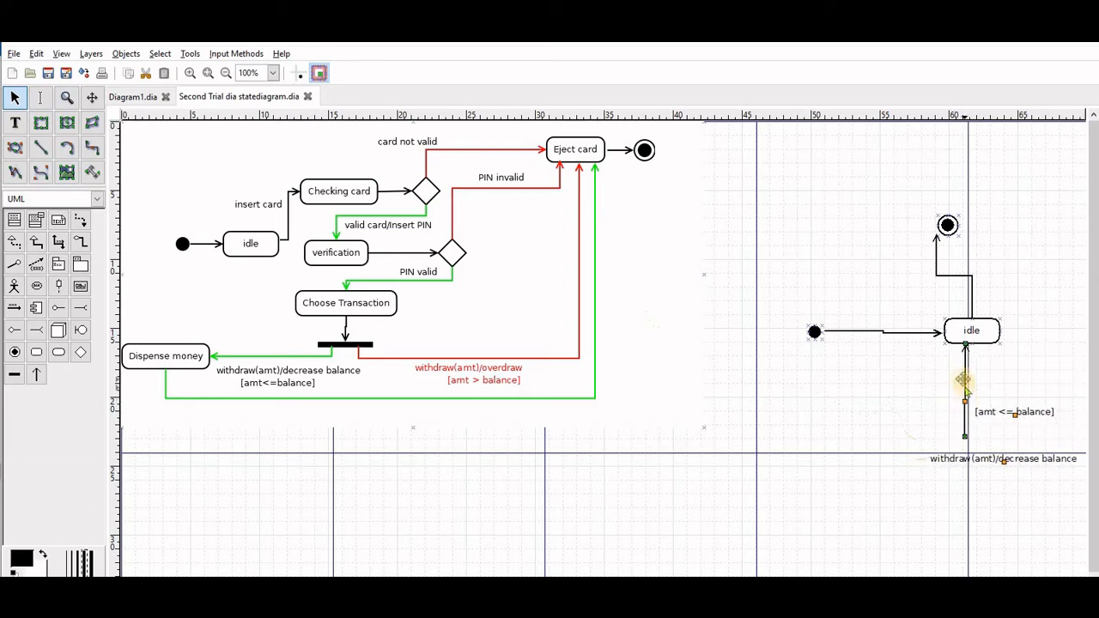
{"action": "left_click_drag", "start_coordinate": [962, 401], "coordinate": [836, 434]}
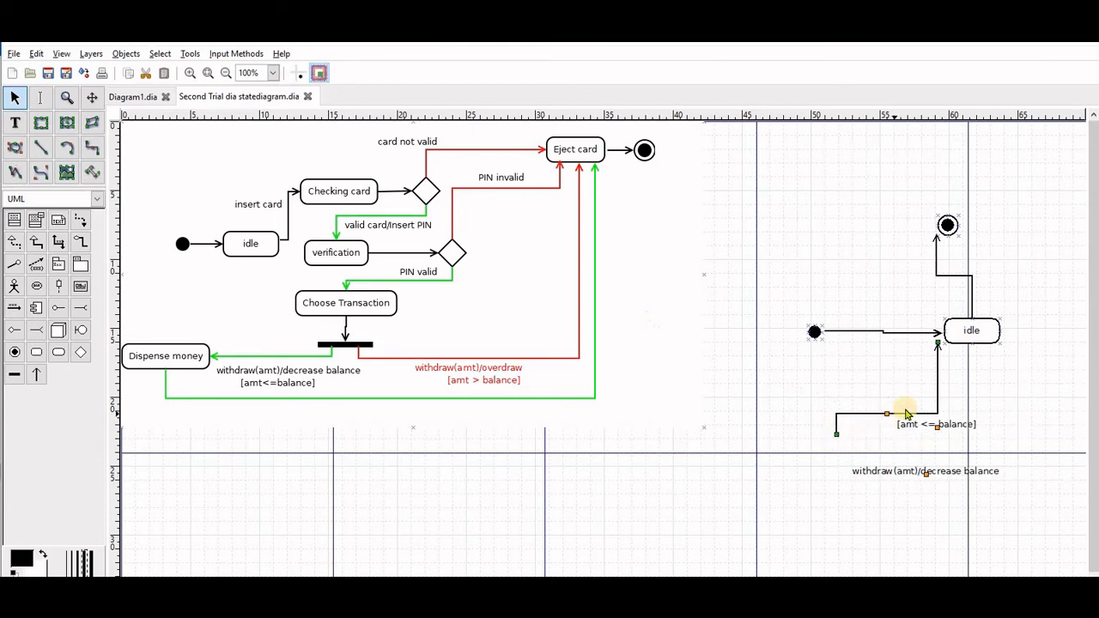
{"action": "left_click_drag", "start_coordinate": [887, 417], "coordinate": [887, 388]}
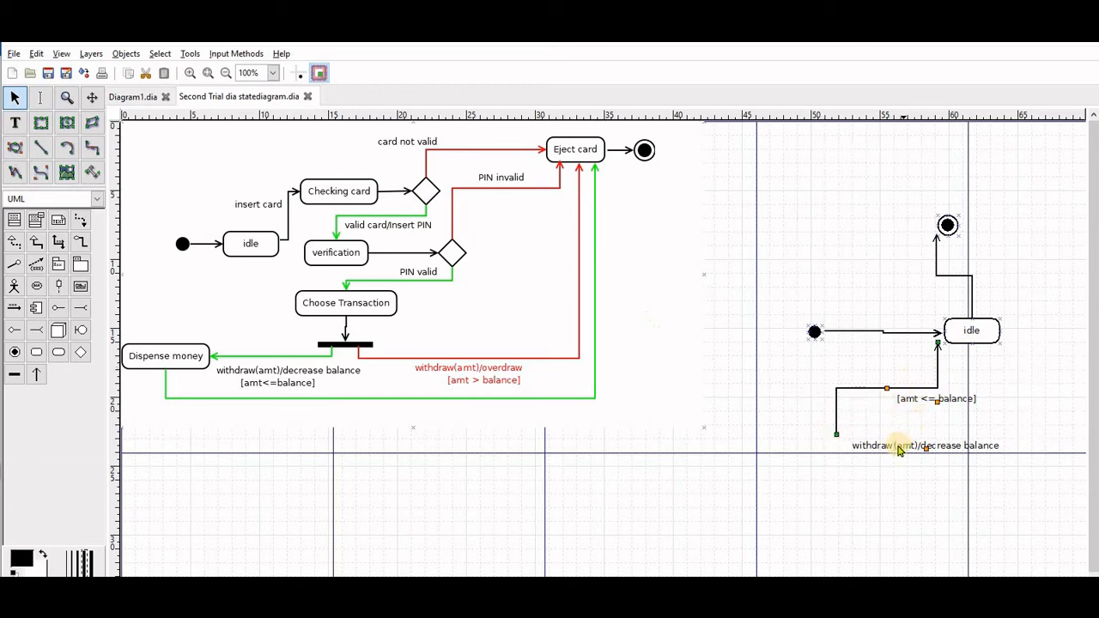
{"action": "mouse_move", "coordinate": [887, 388]}
{"action": "left_mouse_down"}
{"action": "mouse_move", "coordinate": [885, 304]}
{"action": "mouse_move", "coordinate": [858, 167]}
{"action": "mouse_move", "coordinate": [888, 437]}
{"action": "mouse_move", "coordinate": [890, 382]}
{"action": "left_mouse_up"}
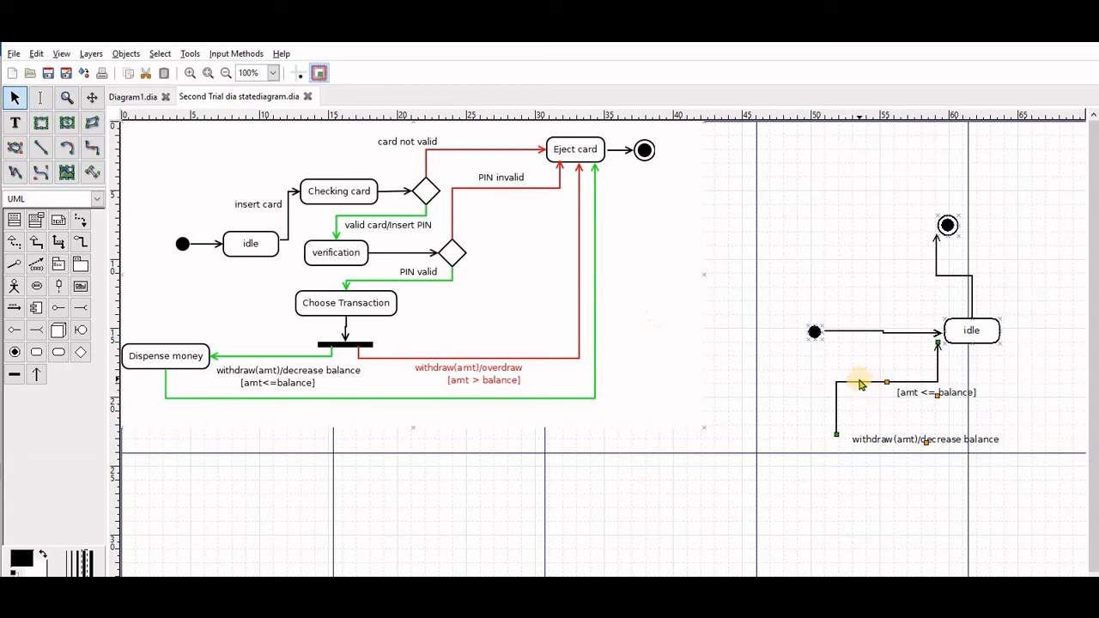
Step: Set the line colour of the elbowed withdraw transition to green #00FF00
{"action": "left_click", "coordinate": [860, 381]}
{"action": "double_click", "coordinate": [870, 382]}
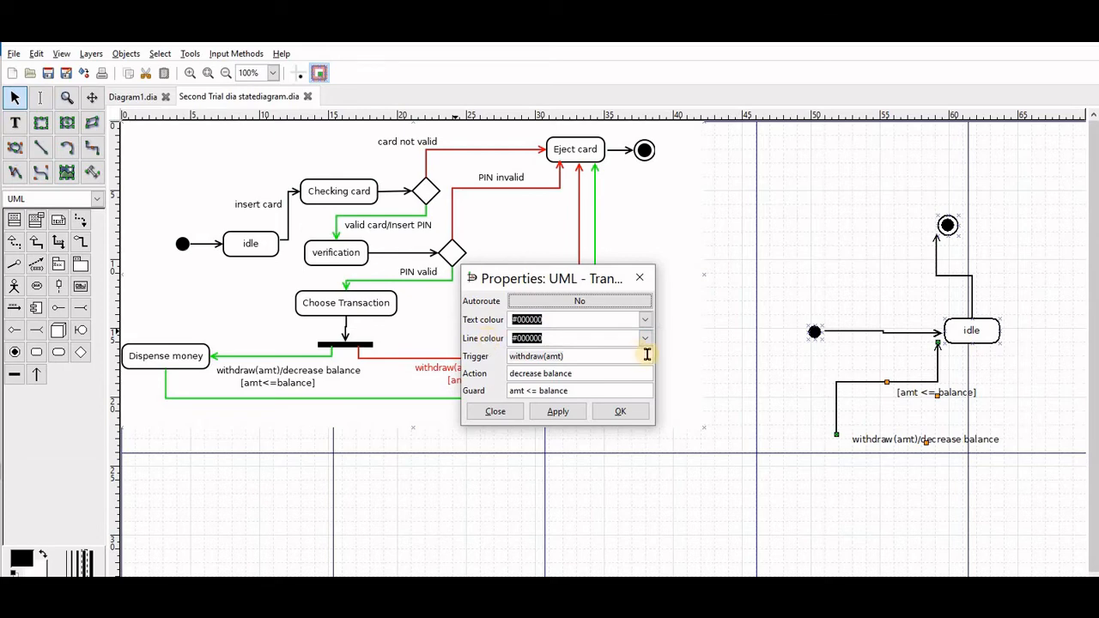
{"action": "left_click", "coordinate": [645, 340]}
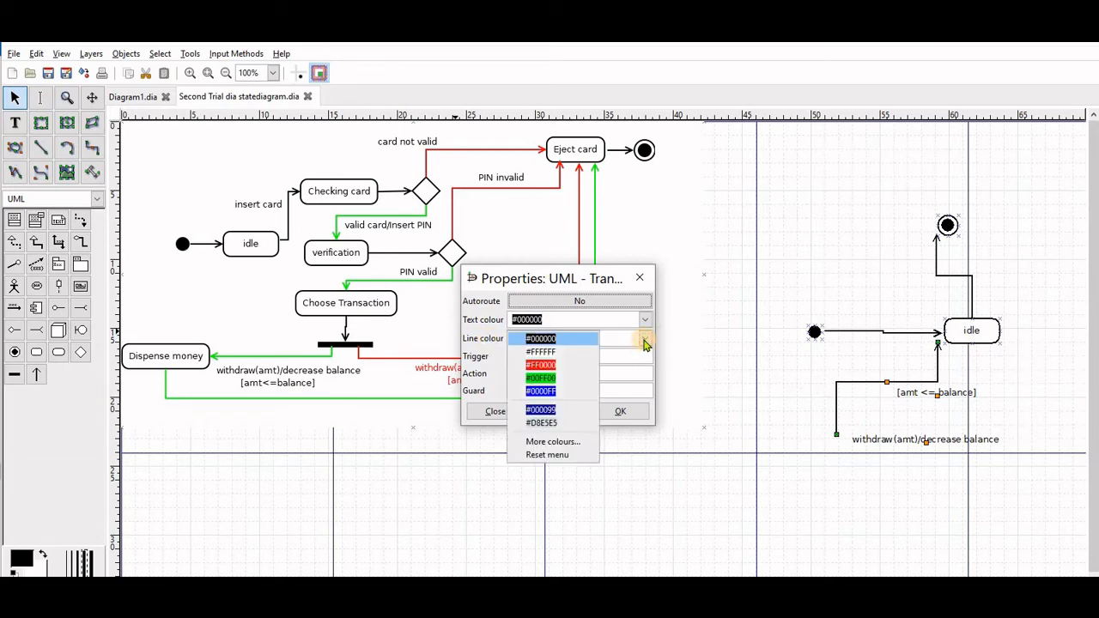
{"action": "left_click", "coordinate": [543, 379]}
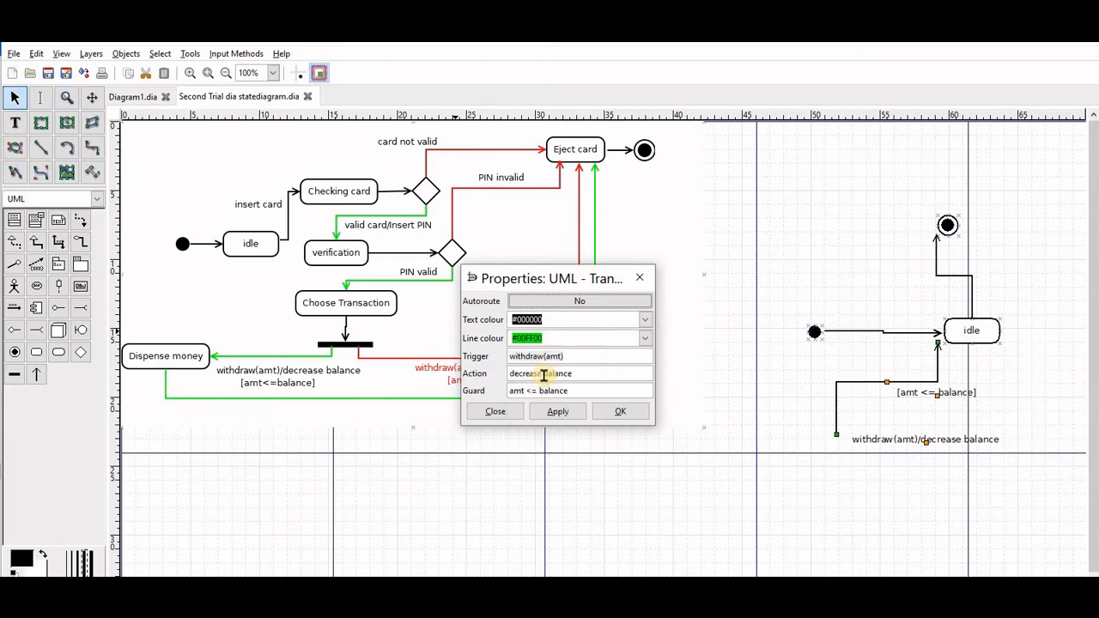
{"action": "left_click", "coordinate": [557, 411]}
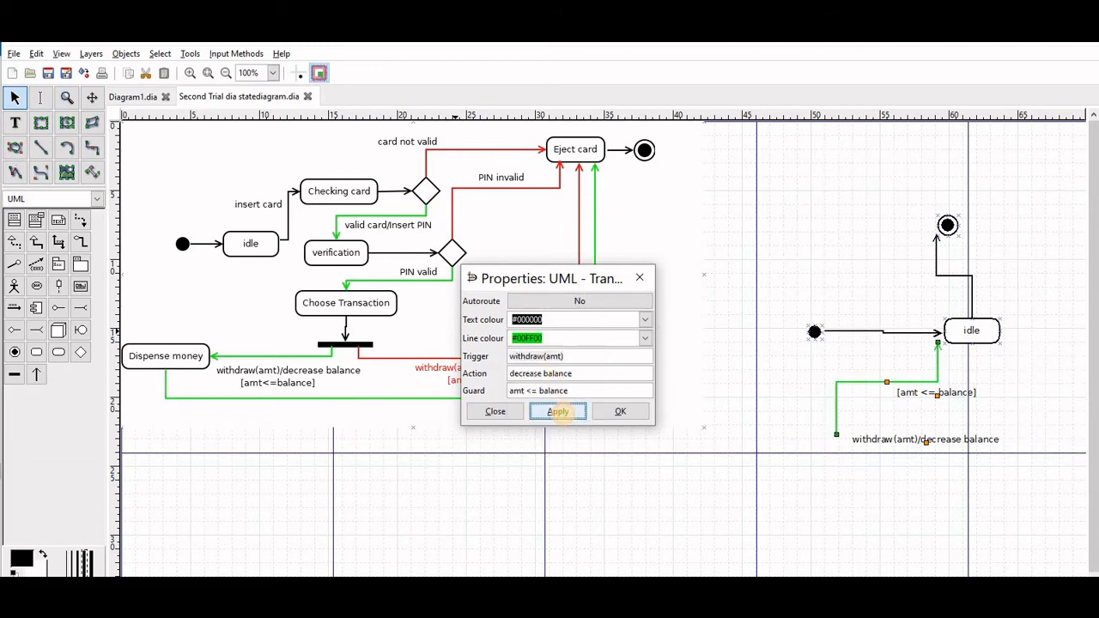
{"action": "left_click", "coordinate": [615, 412]}
{"action": "left_click", "coordinate": [808, 433]}
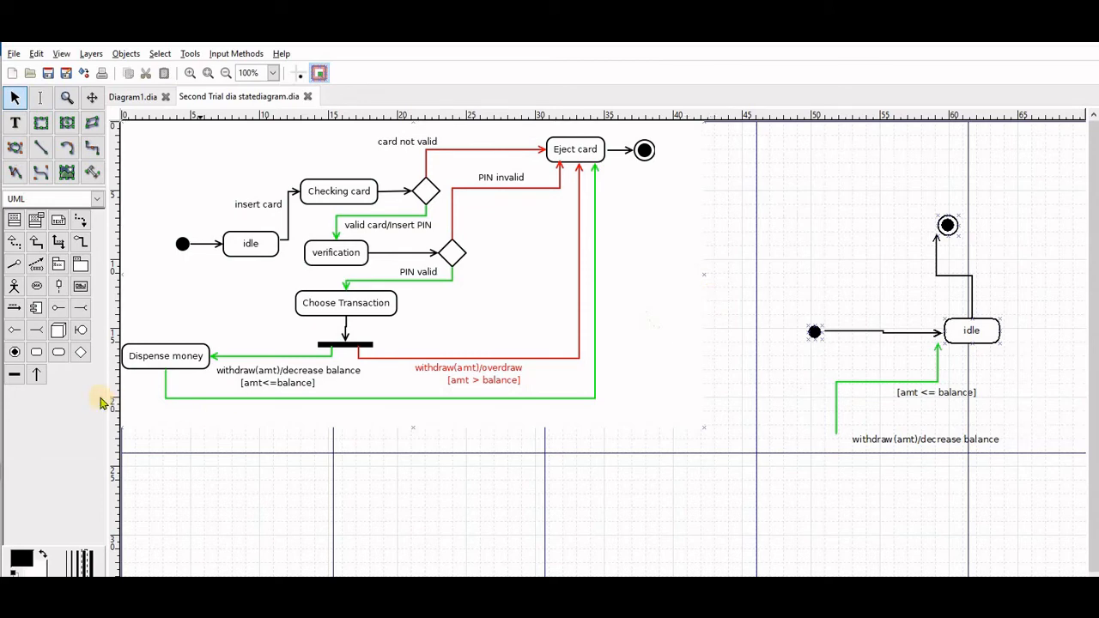
Step: Add a horizontal fork bar beside the reference diagram and place a new state named trans above it
{"action": "left_click", "coordinate": [19, 374]}
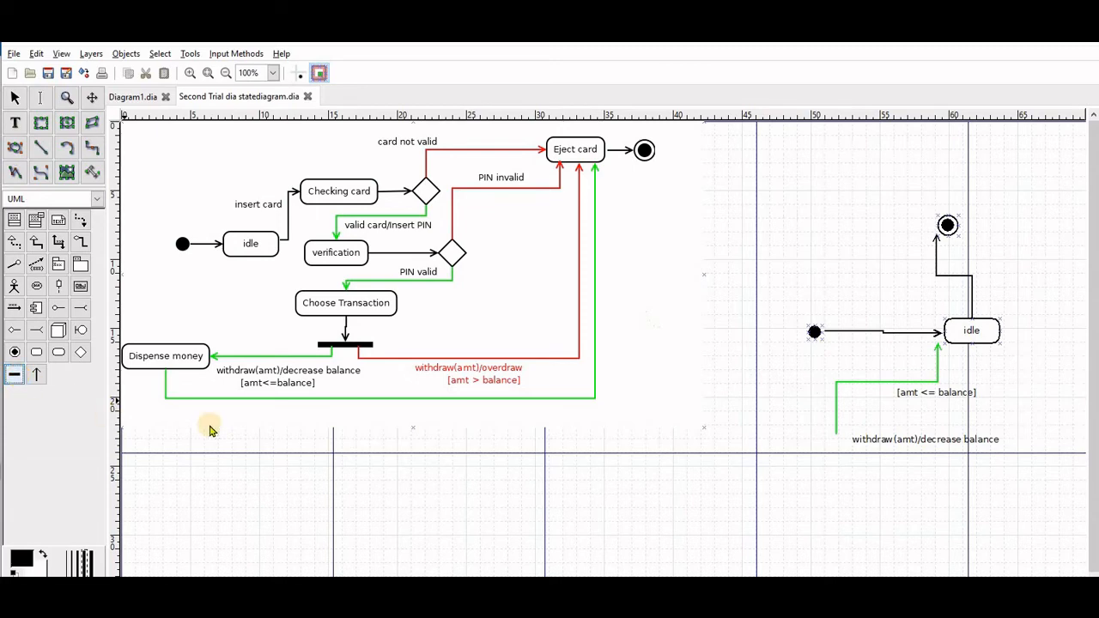
{"action": "left_click", "coordinate": [717, 387]}
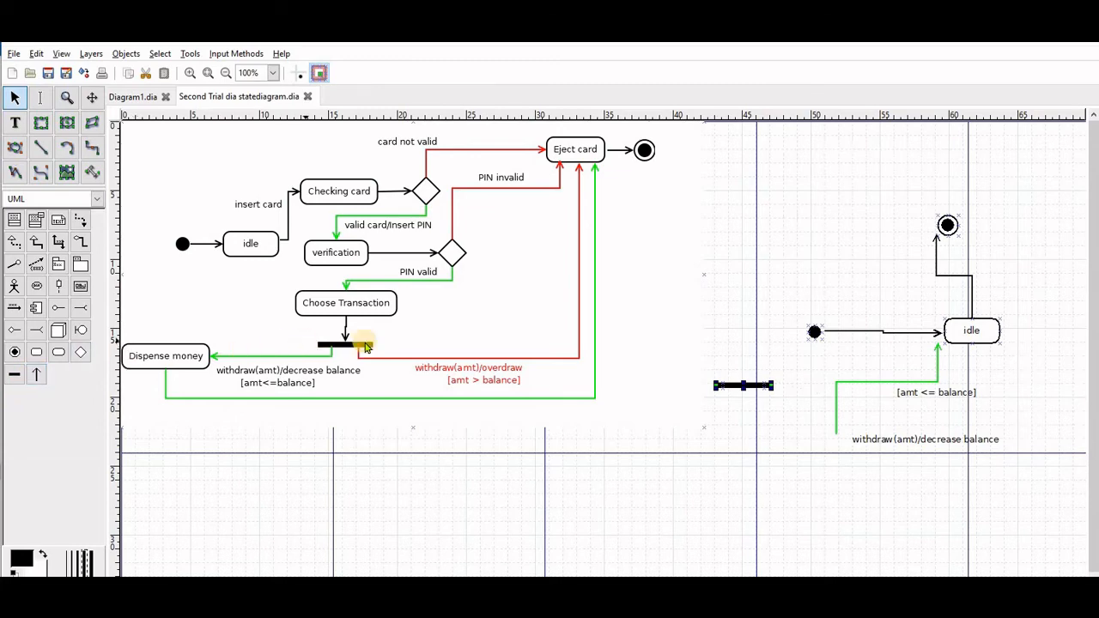
{"action": "left_click", "coordinate": [37, 353]}
{"action": "left_click", "coordinate": [752, 310]}
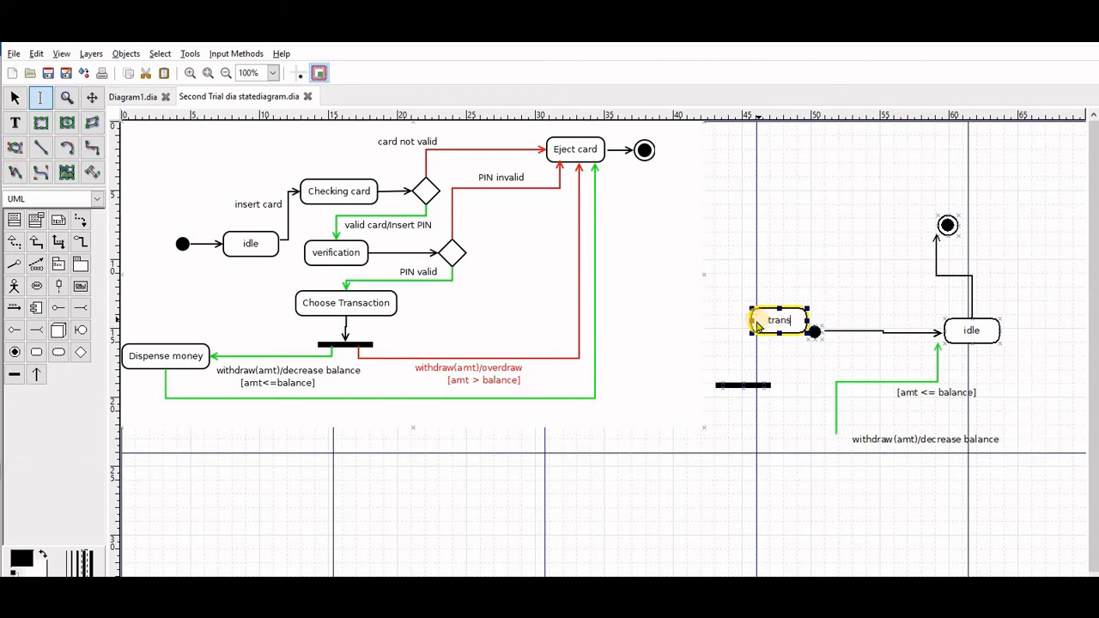
{"action": "left_click", "coordinate": [758, 337]}
{"action": "left_click", "coordinate": [771, 330]}
{"action": "left_click_drag", "start_coordinate": [770, 334], "coordinate": [728, 333]}
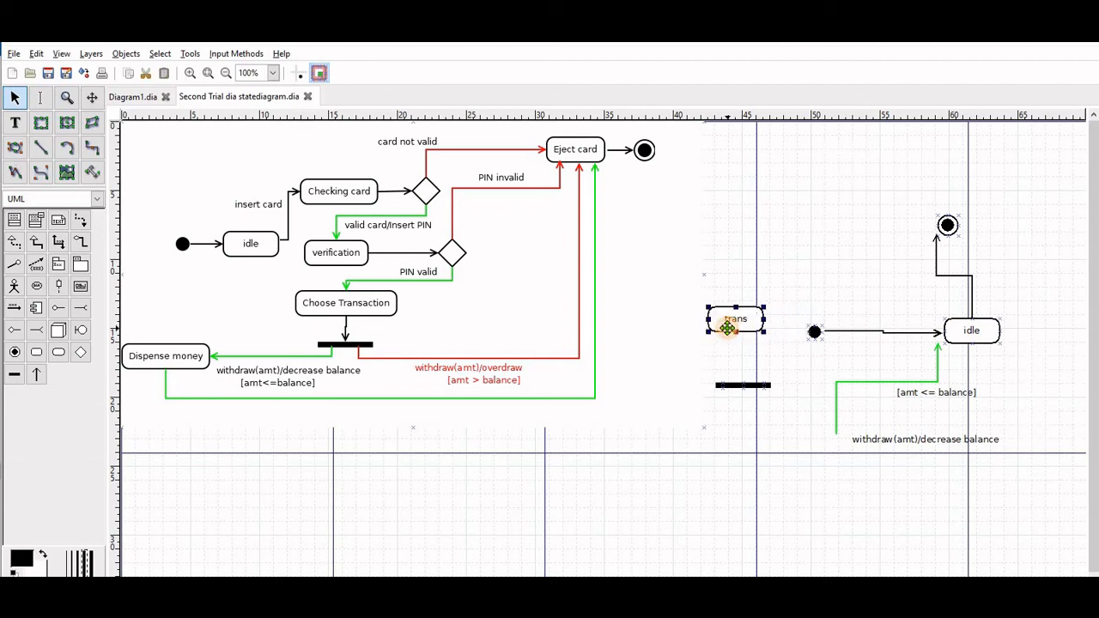
{"action": "left_click", "coordinate": [37, 375]}
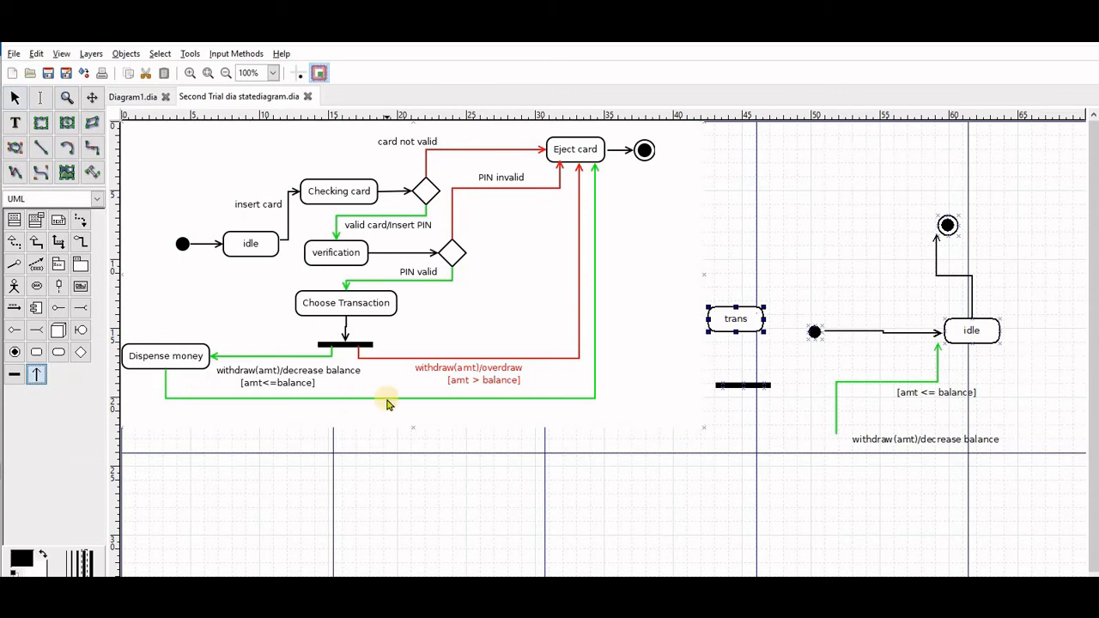
{"action": "left_click", "coordinate": [655, 319]}
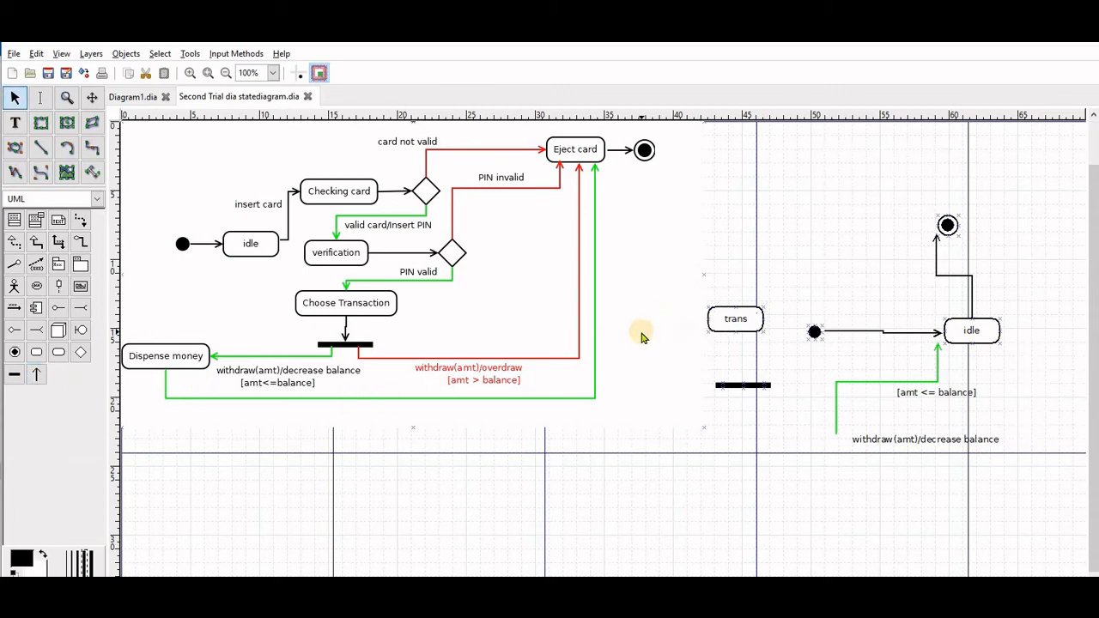
{"action": "left_click", "coordinate": [31, 375]}
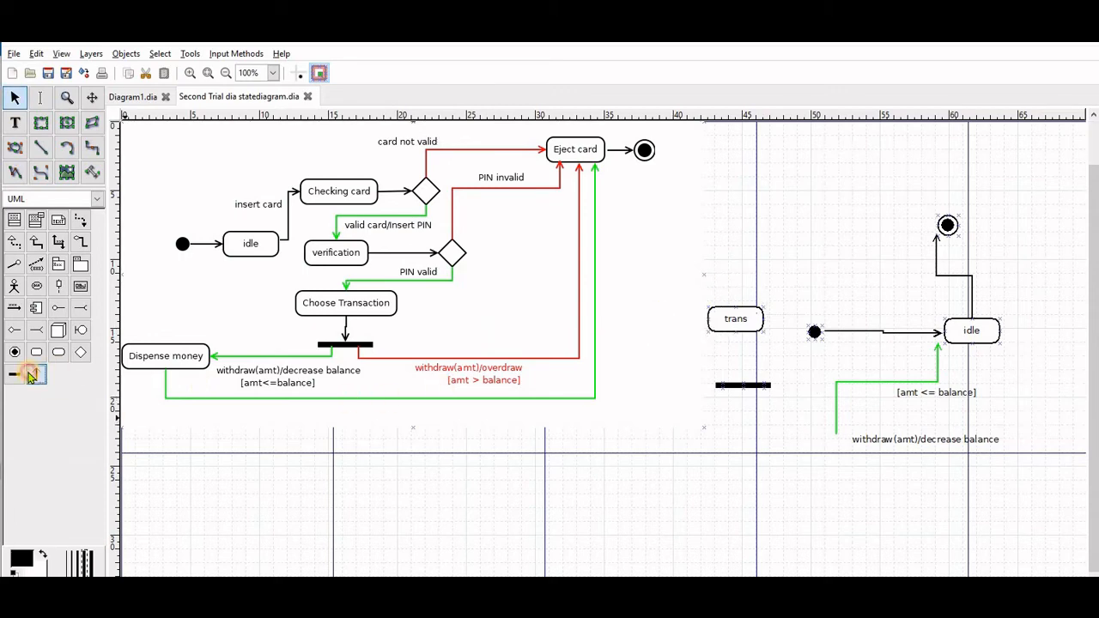
{"action": "left_click", "coordinate": [662, 319]}
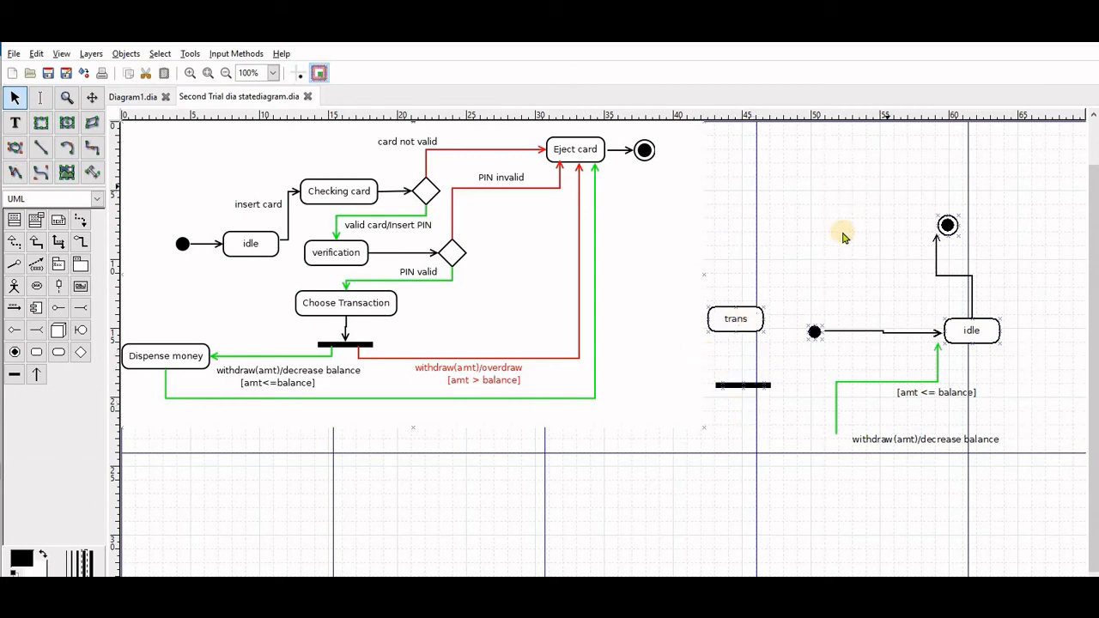
Step: Move the trans state and the fork bar into the free space above the initial state, with the bar under trans
{"action": "left_click_drag", "start_coordinate": [726, 332], "coordinate": [812, 153]}
{"action": "left_click", "coordinate": [737, 387]}
{"action": "left_click_drag", "start_coordinate": [736, 384], "coordinate": [832, 249]}
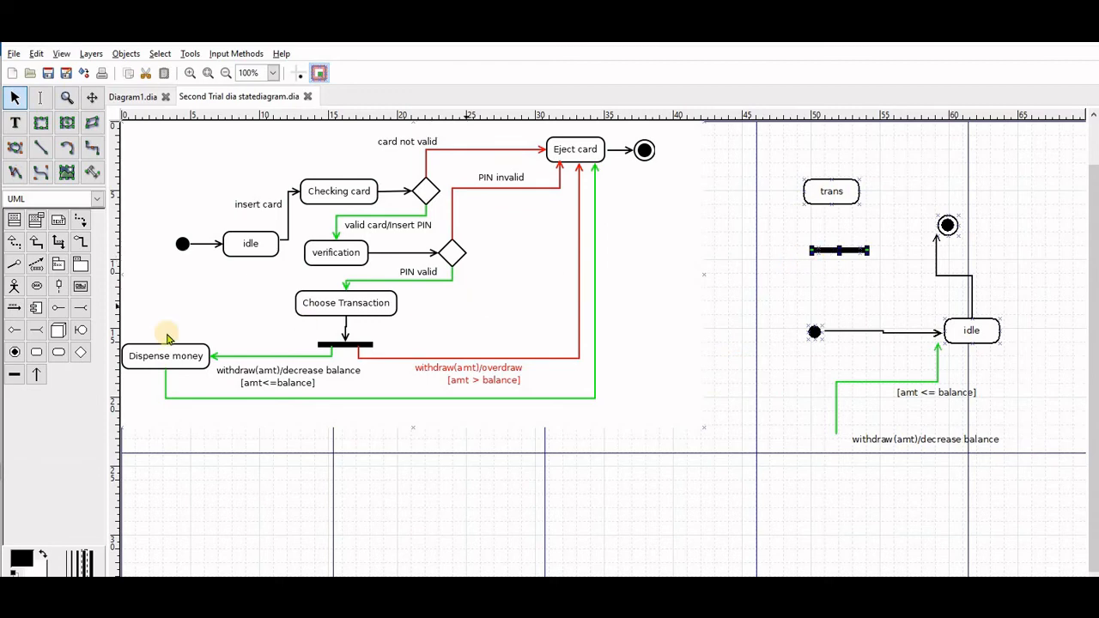
Step: Add a UML transition from the bottom of the trans state down to the fork bar
{"action": "left_click", "coordinate": [37, 376]}
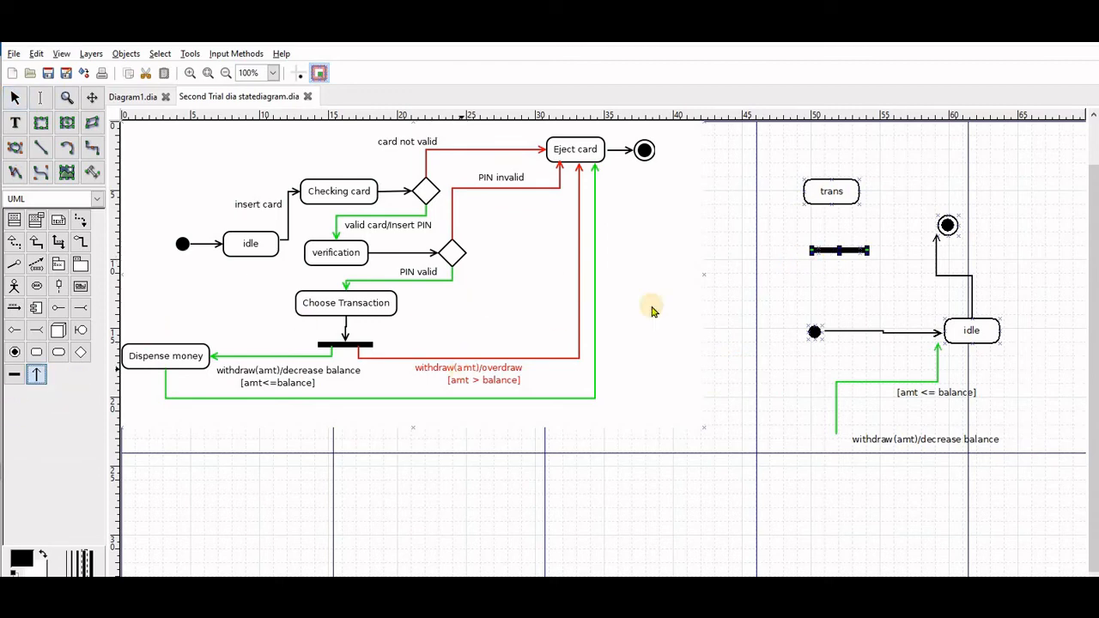
{"action": "left_click", "coordinate": [749, 285]}
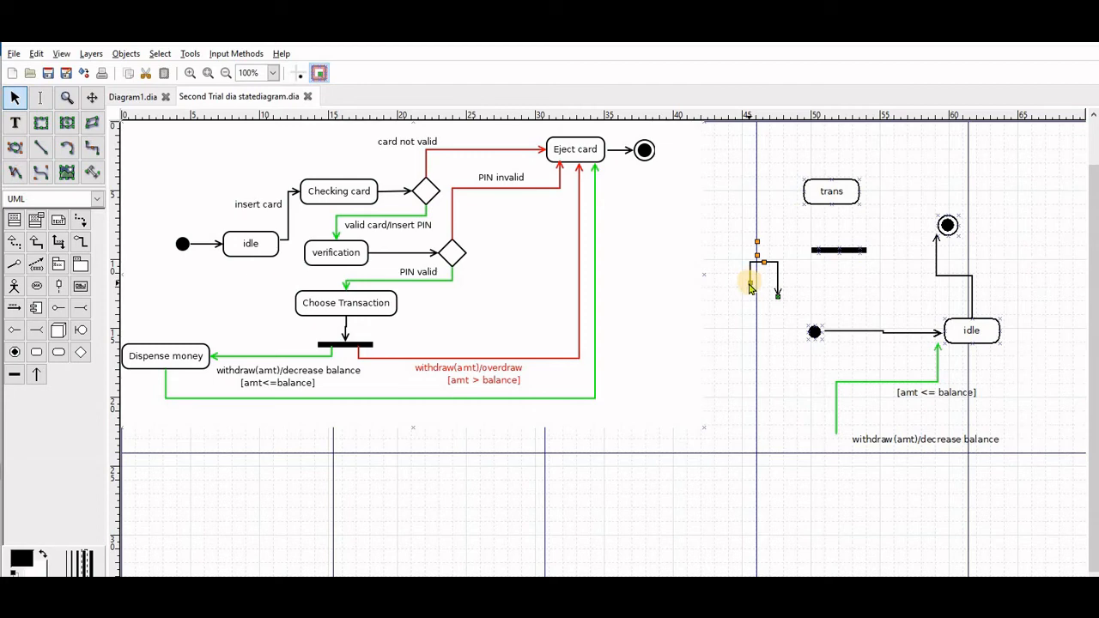
{"action": "left_click_drag", "start_coordinate": [748, 282], "coordinate": [823, 207]}
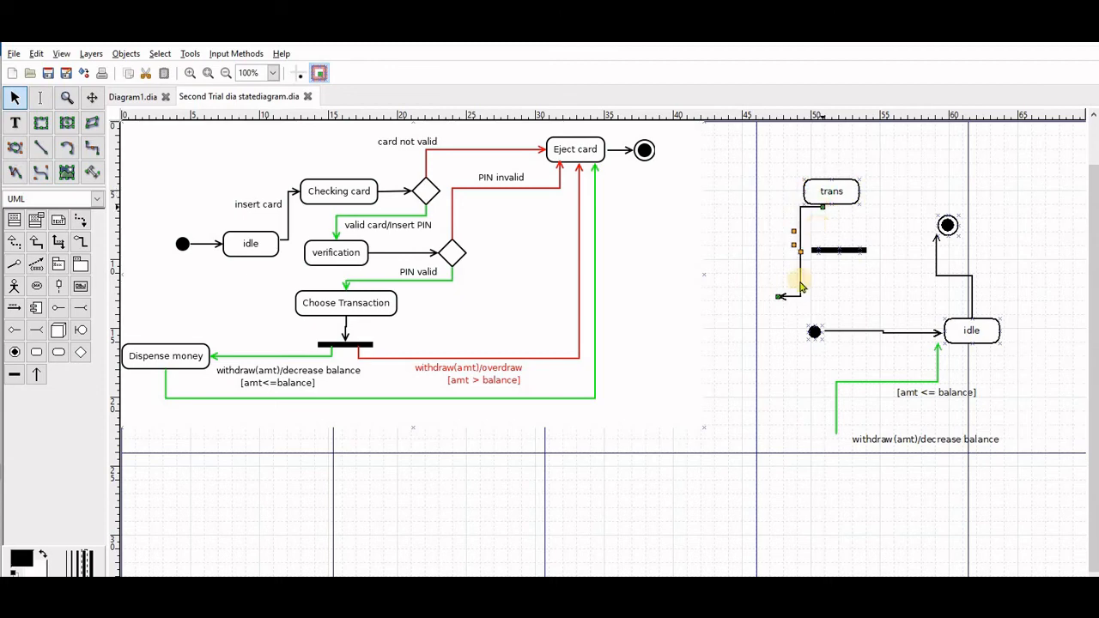
{"action": "left_click_drag", "start_coordinate": [779, 296], "coordinate": [836, 247]}
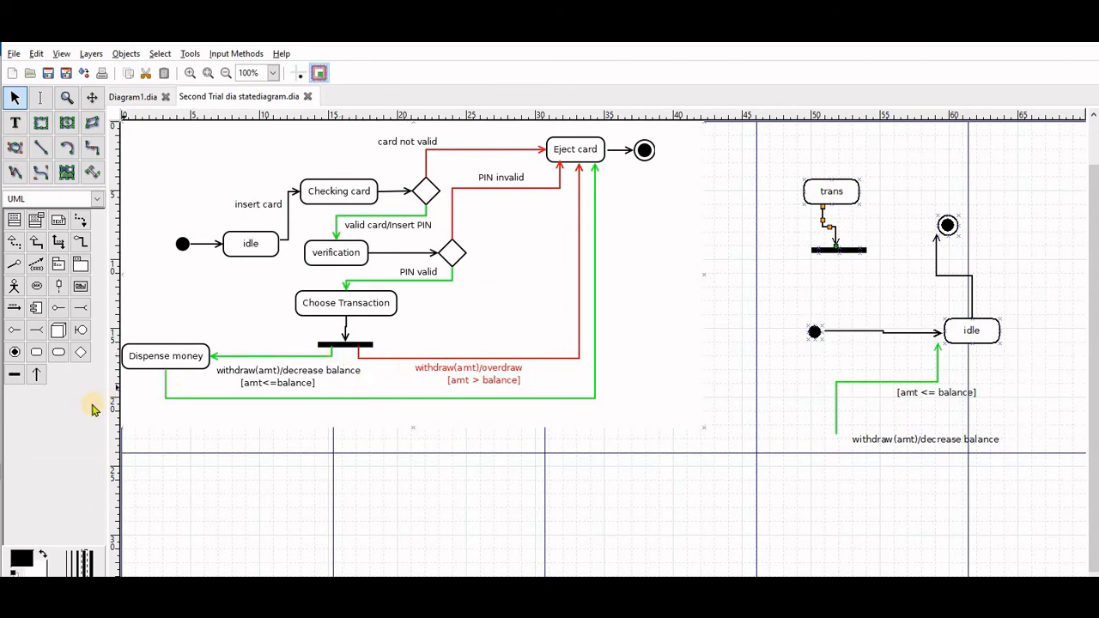
Step: Add a UML transition from the left end of the fork bar down to just above the initial state
{"action": "left_click", "coordinate": [37, 374]}
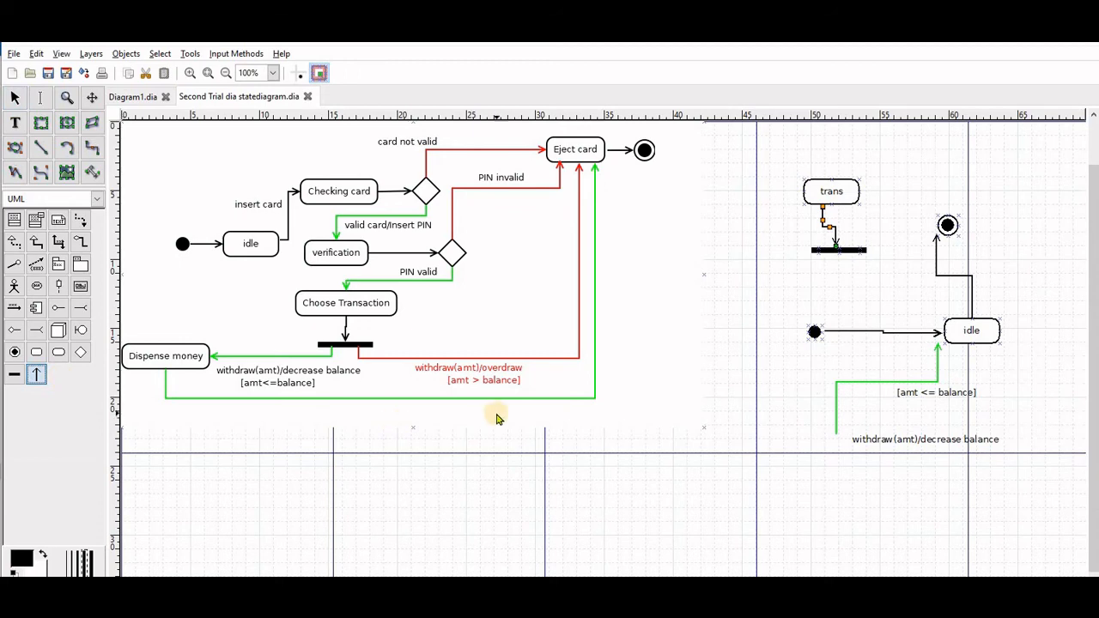
{"action": "left_click", "coordinate": [741, 340]}
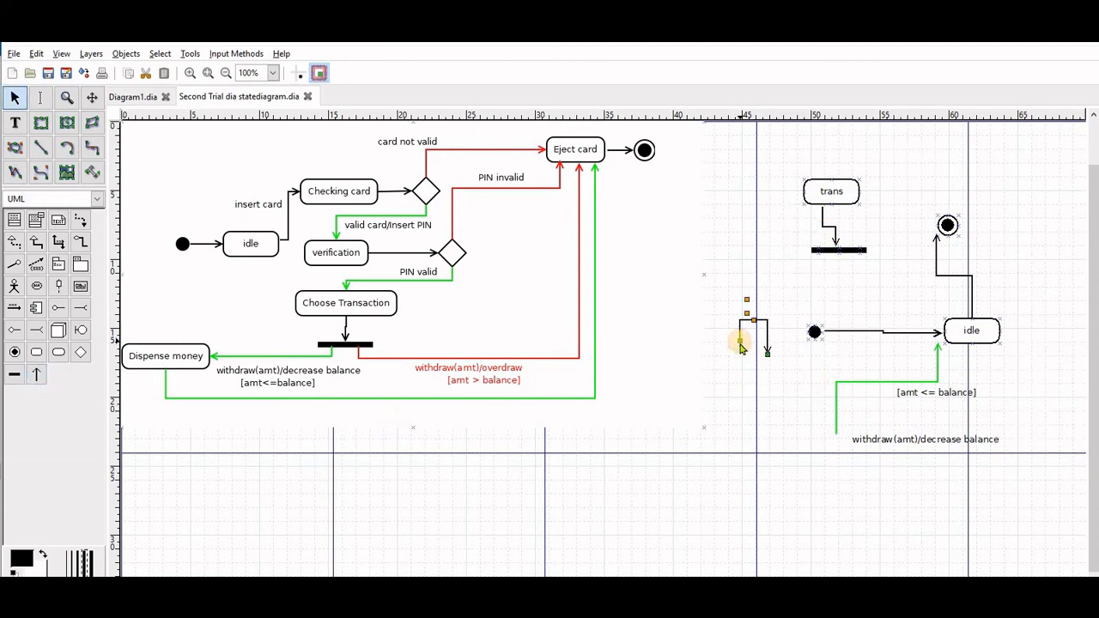
{"action": "left_click_drag", "start_coordinate": [740, 339], "coordinate": [821, 258]}
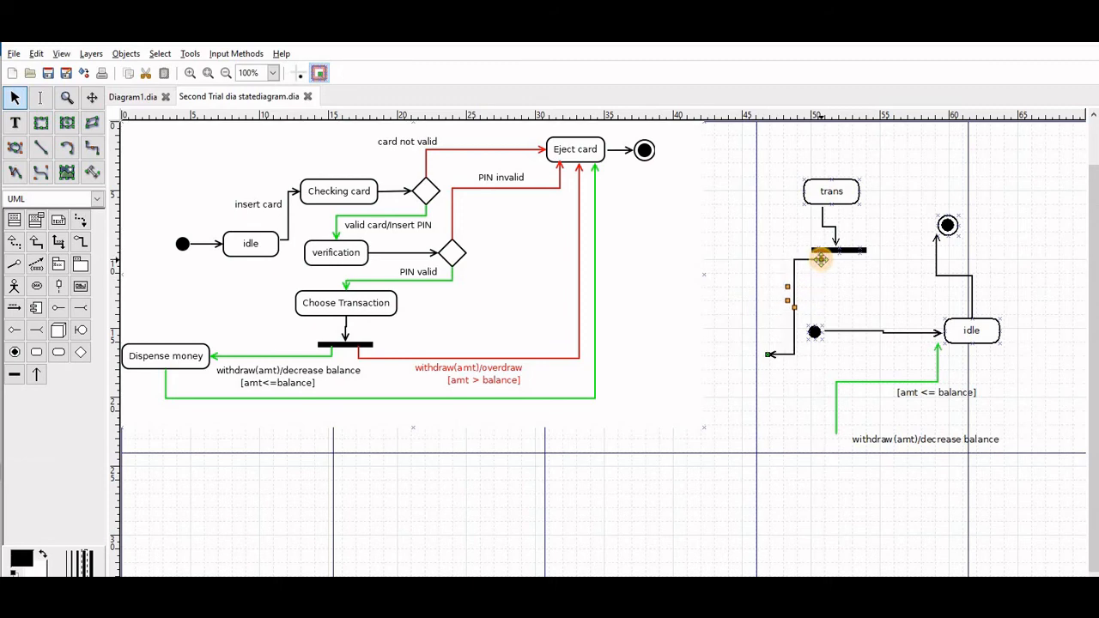
{"action": "left_click_drag", "start_coordinate": [791, 332], "coordinate": [794, 329]}
{"action": "left_click_drag", "start_coordinate": [818, 313], "coordinate": [826, 314]}
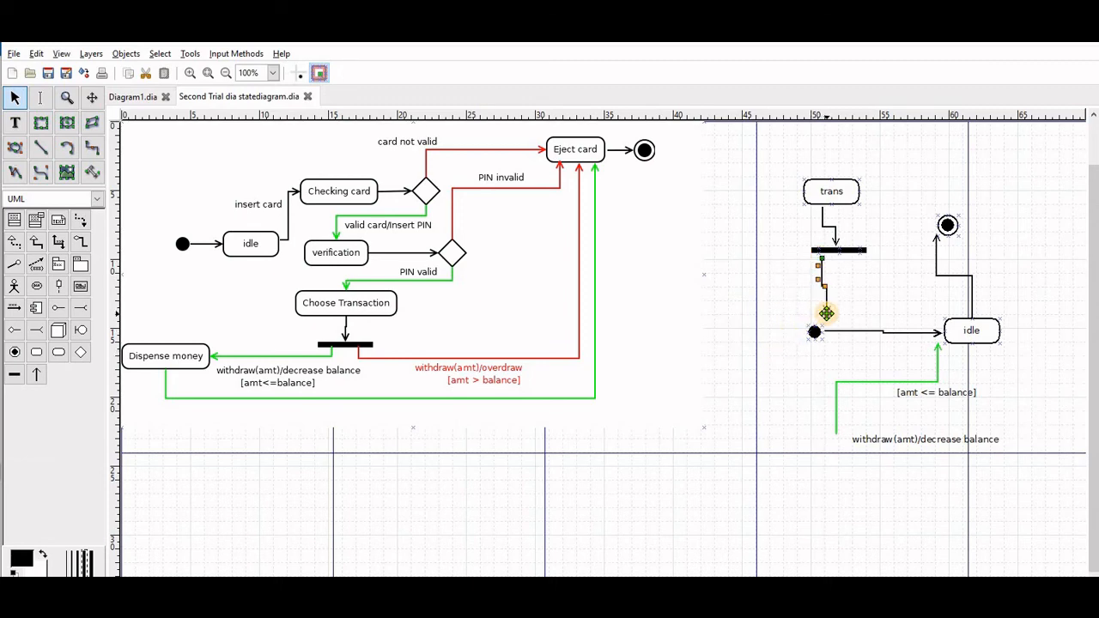
{"action": "left_click_drag", "start_coordinate": [819, 270], "coordinate": [821, 268]}
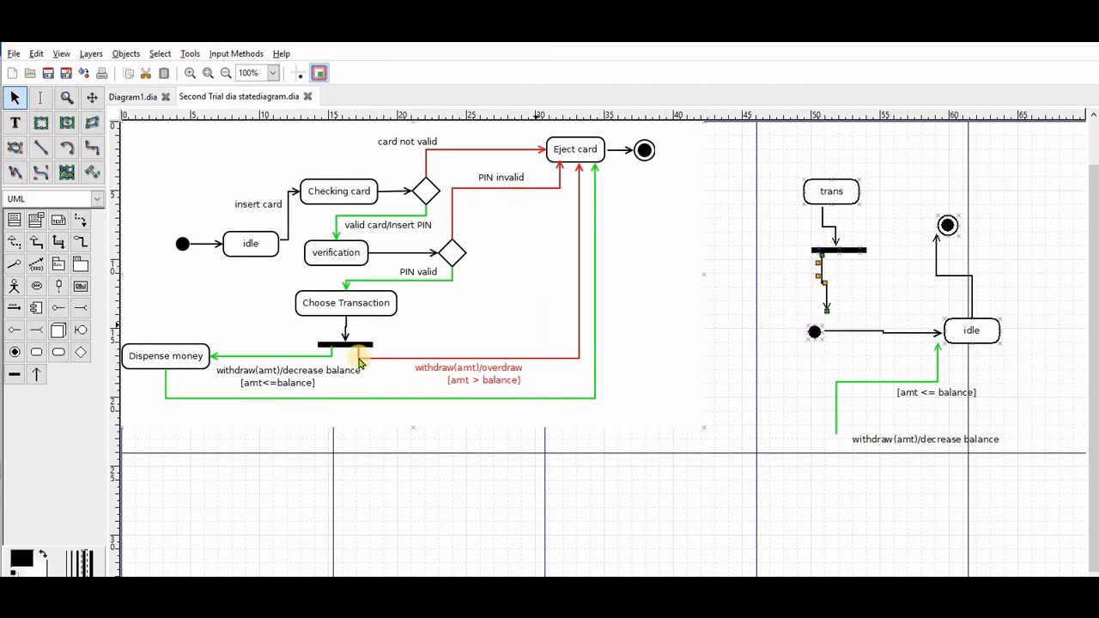
Step: Add a second UML transition from the right end of the fork bar, elbowing right and down towards the idle state
{"action": "left_click", "coordinate": [35, 376]}
{"action": "left_click", "coordinate": [905, 187]}
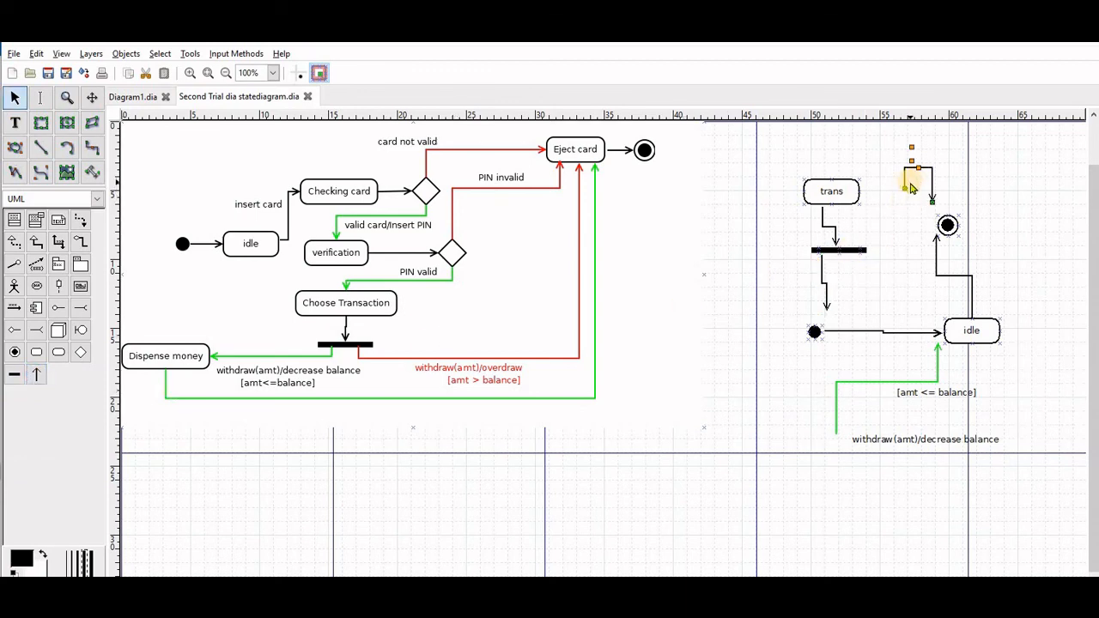
{"action": "left_click_drag", "start_coordinate": [905, 173], "coordinate": [894, 274]}
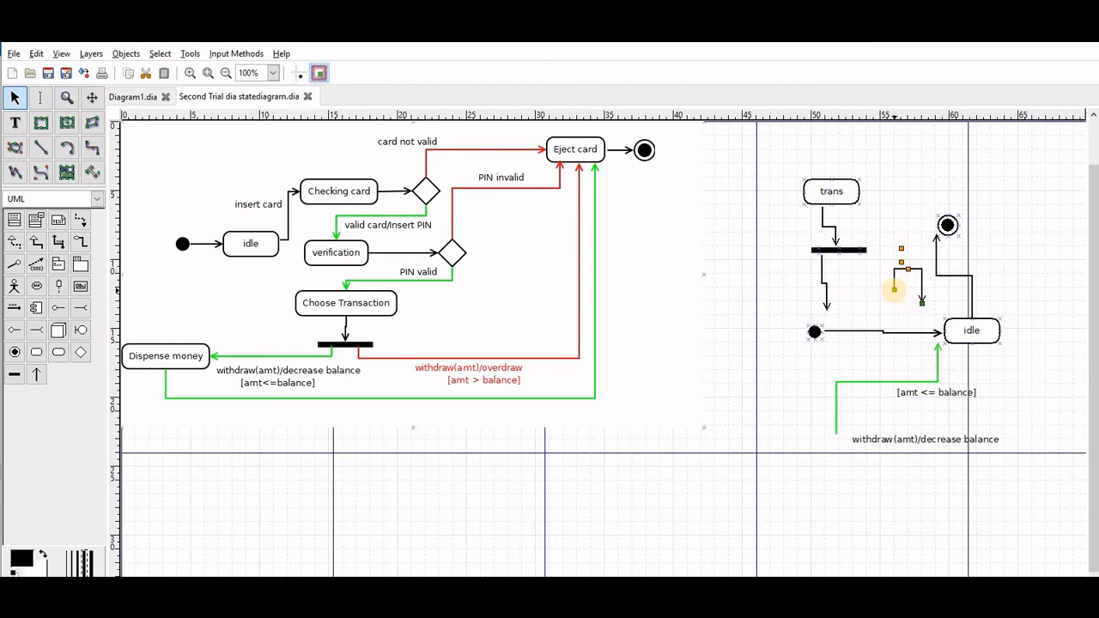
{"action": "left_click_drag", "start_coordinate": [893, 292], "coordinate": [861, 257]}
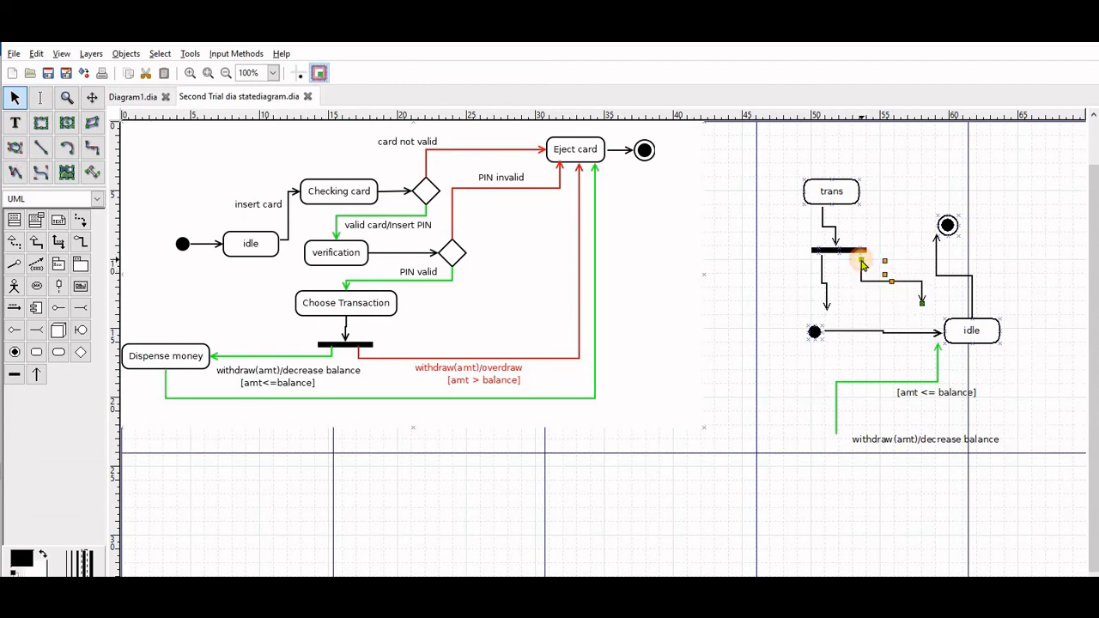
{"action": "left_click", "coordinate": [917, 302]}
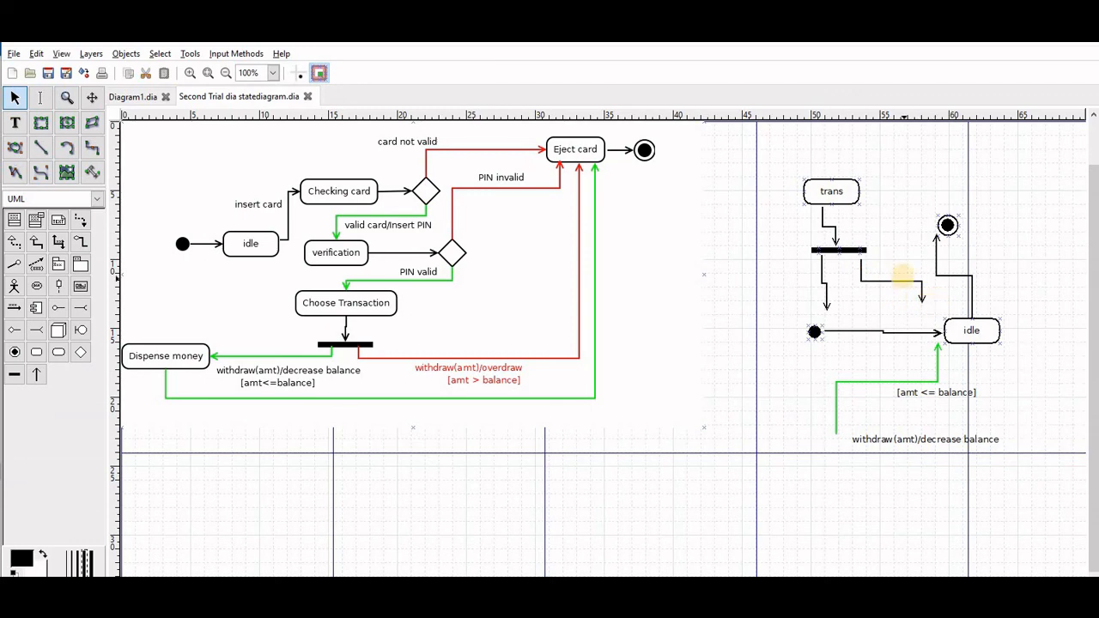
{"action": "left_click", "coordinate": [863, 268]}
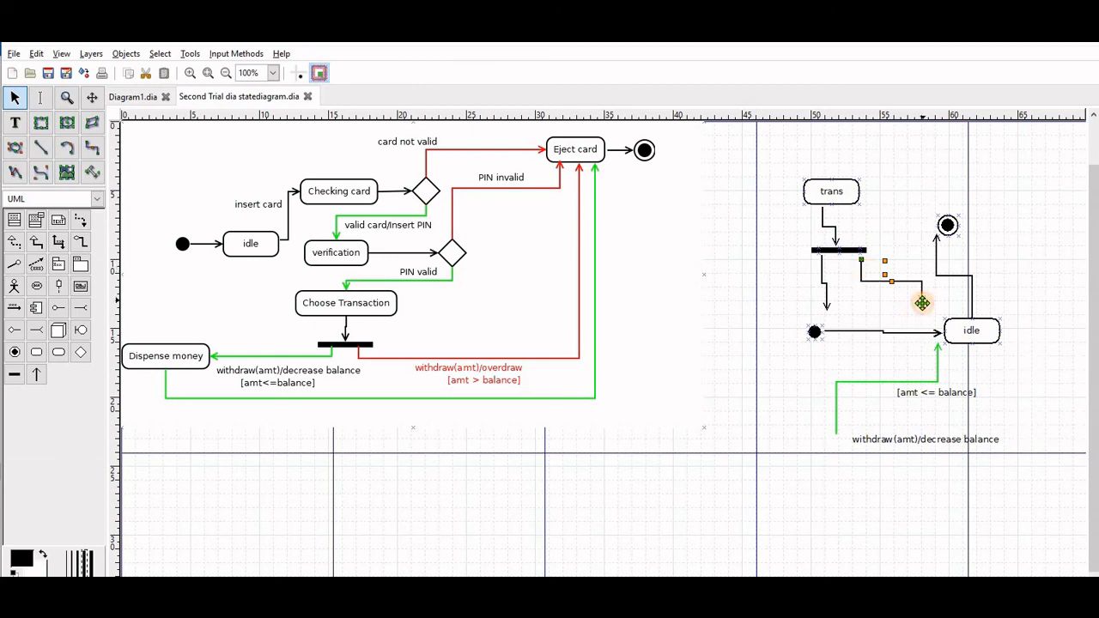
{"action": "left_click_drag", "start_coordinate": [922, 300], "coordinate": [917, 297]}
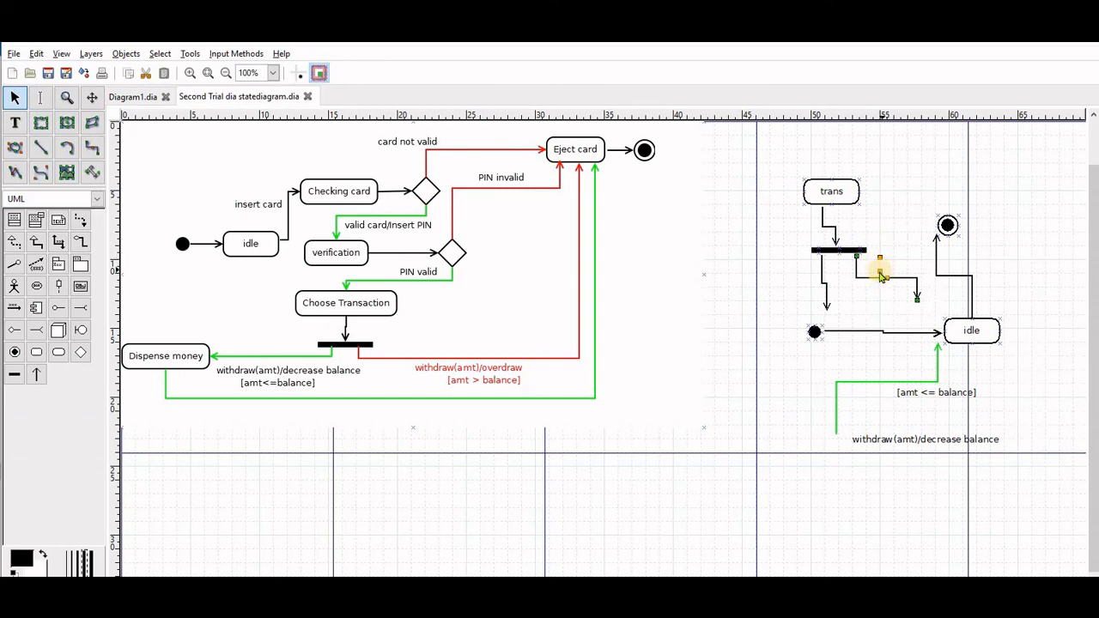
Step: Review the colour, trigger, action and guard properties of the fork bar's right-hand transition, then accept the dialog
{"action": "double_click", "coordinate": [873, 282]}
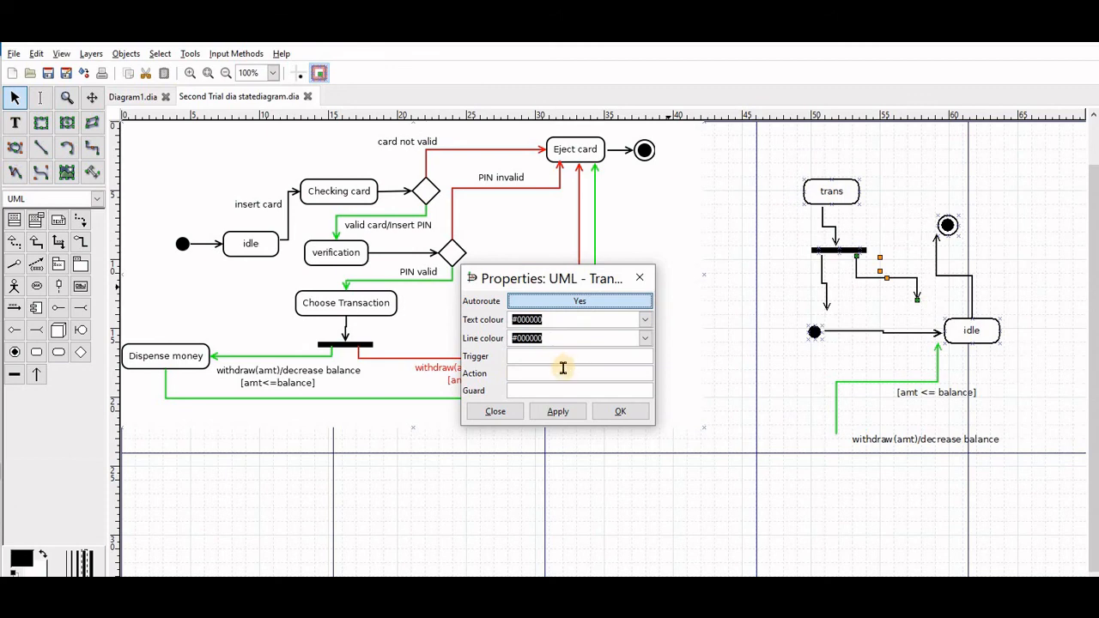
{"action": "left_click", "coordinate": [547, 416]}
{"action": "left_click", "coordinate": [624, 408]}
{"action": "left_click", "coordinate": [552, 415]}
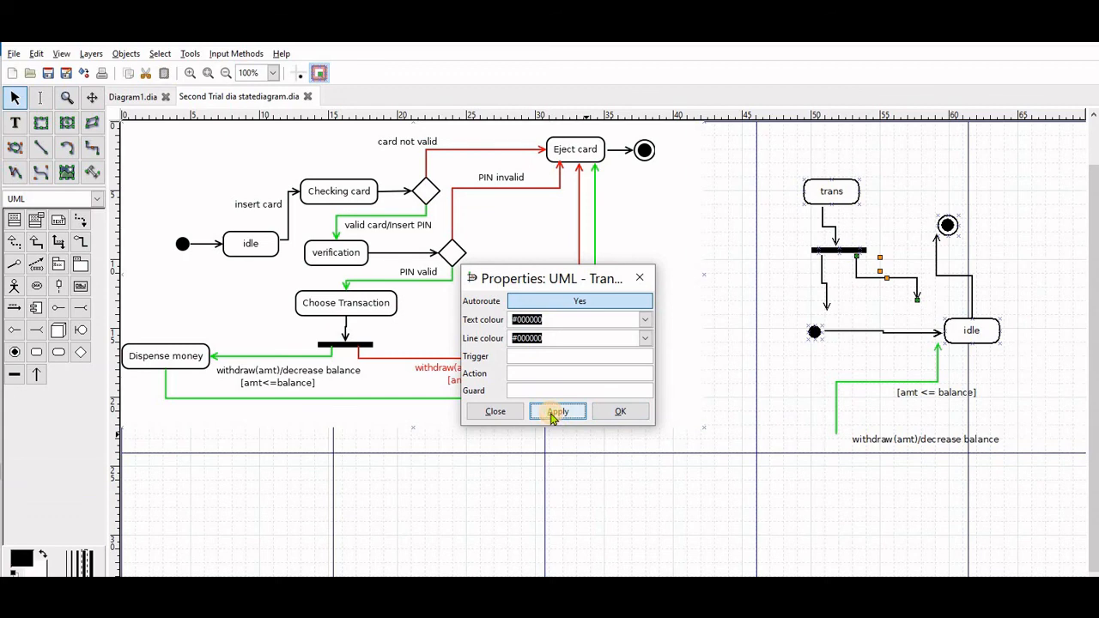
{"action": "left_click", "coordinate": [619, 410]}
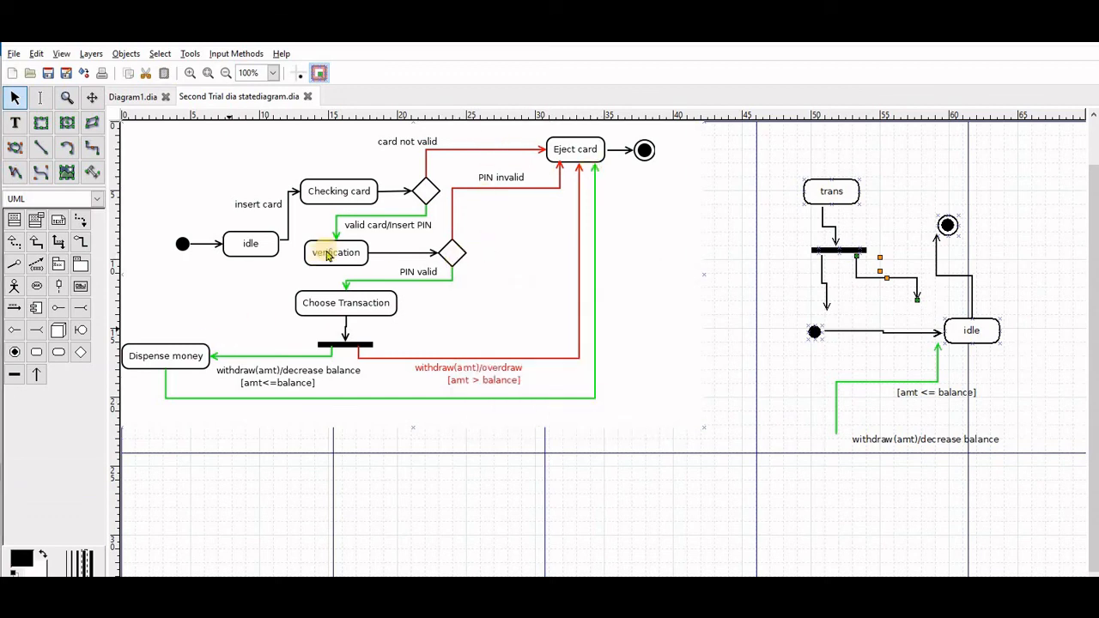
Step: Add a UML branch diamond like those in the reference diagram and place it just below the green withdraw transition
{"action": "left_click", "coordinate": [428, 194]}
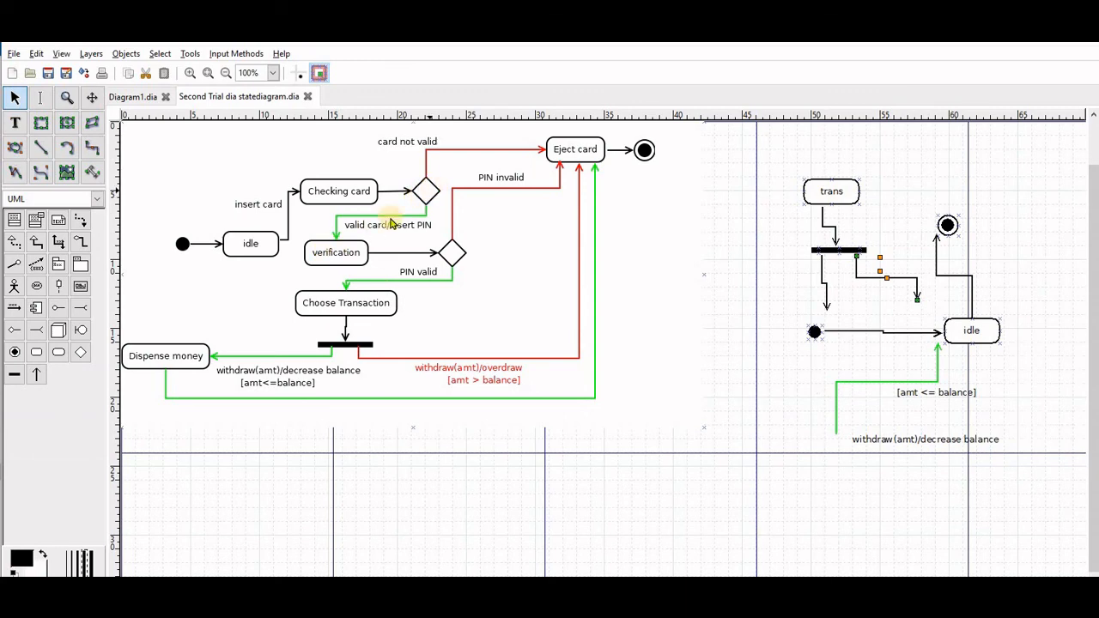
{"action": "left_click", "coordinate": [81, 354]}
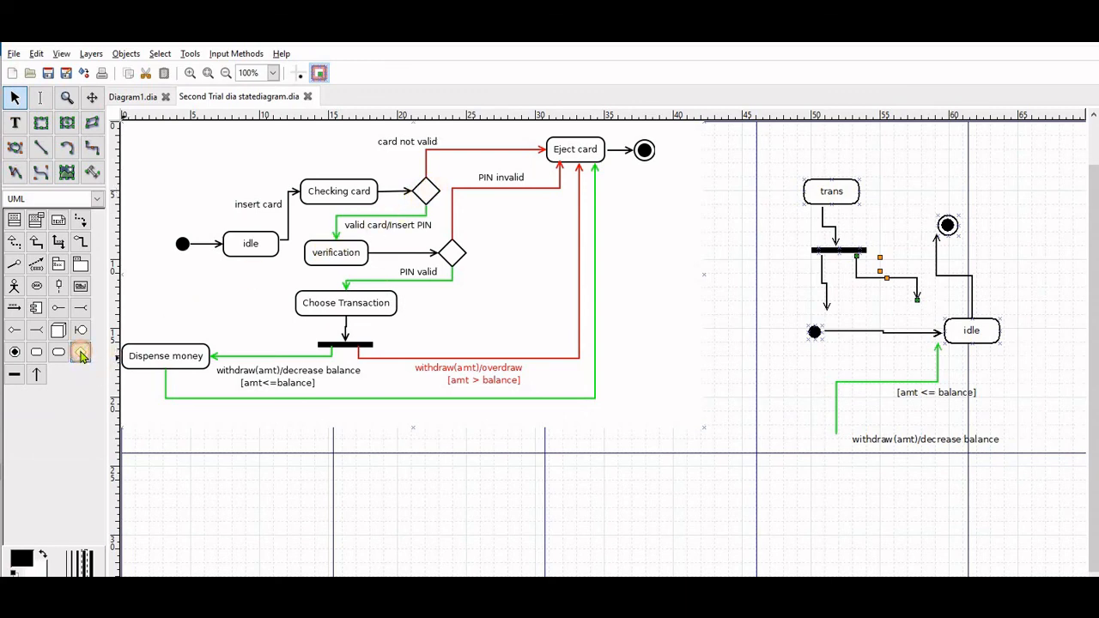
{"action": "left_click", "coordinate": [826, 536]}
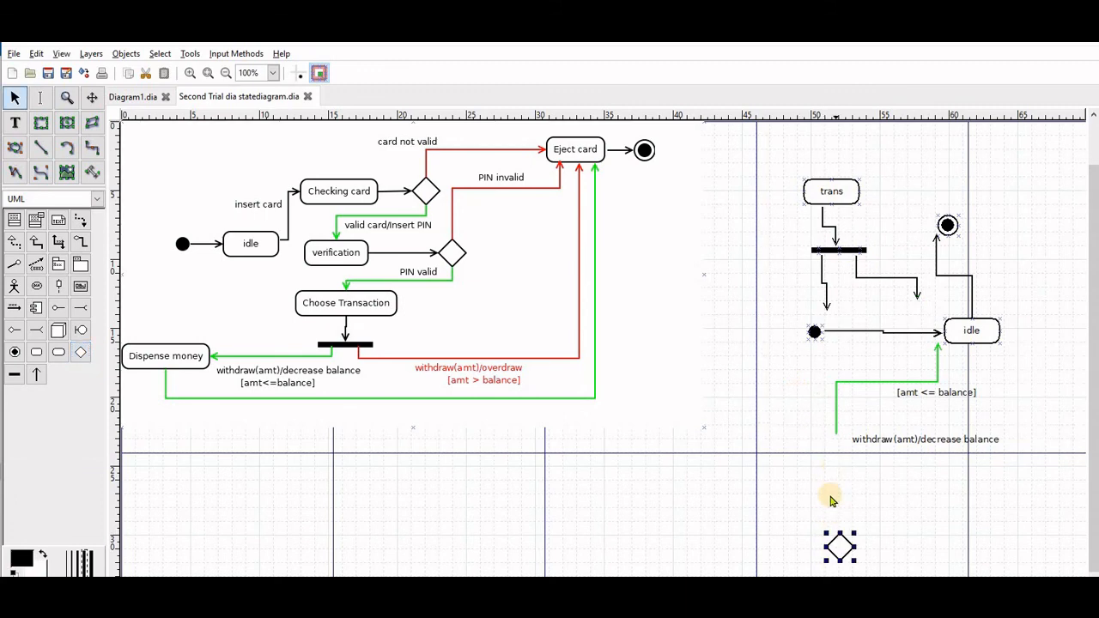
{"action": "left_click_drag", "start_coordinate": [838, 534], "coordinate": [820, 465]}
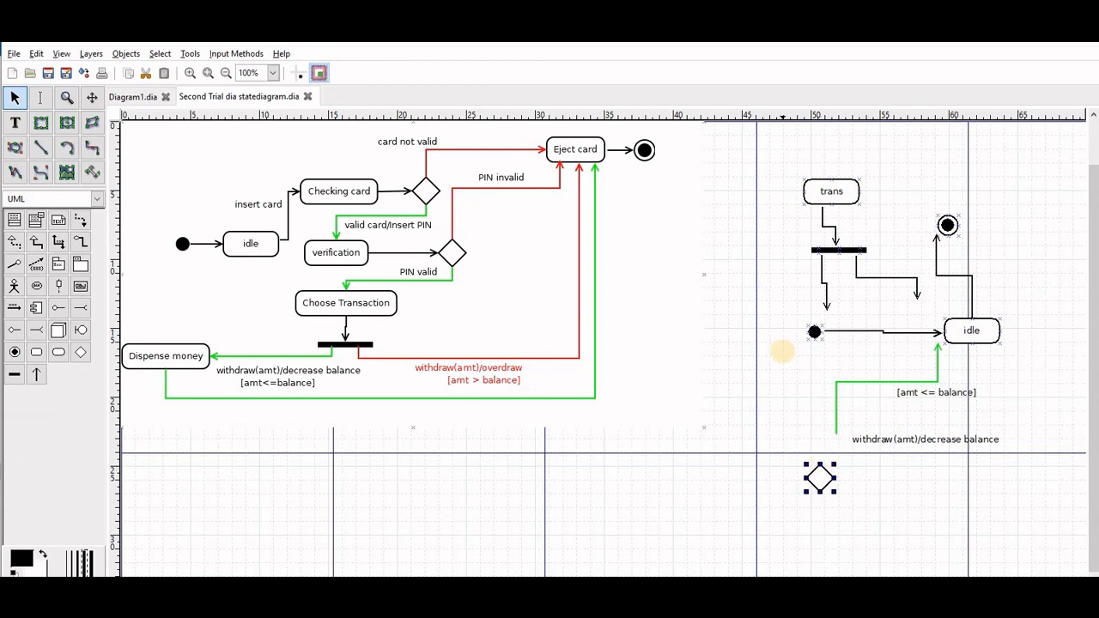